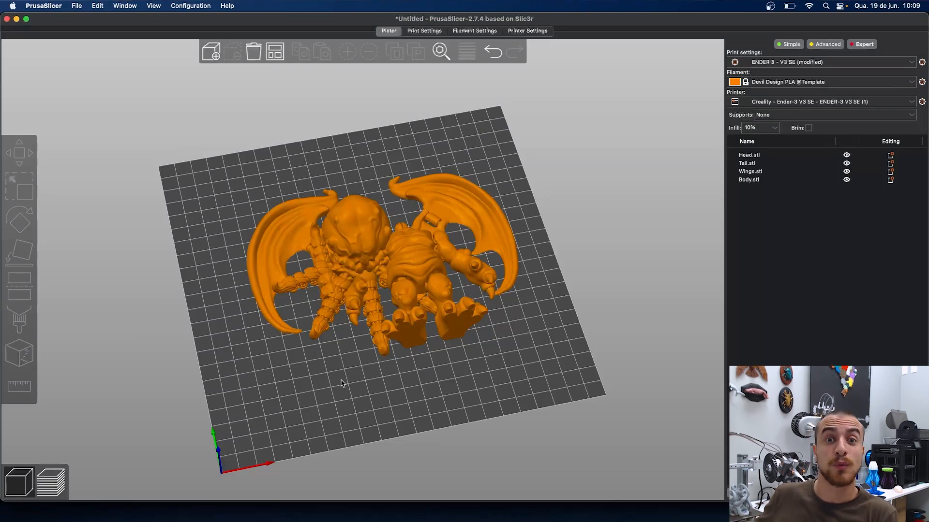
Automatically arrange the overlapping head, tail, wings and body models on the print bed.
left_click_drag(341, 383, 339, 384)
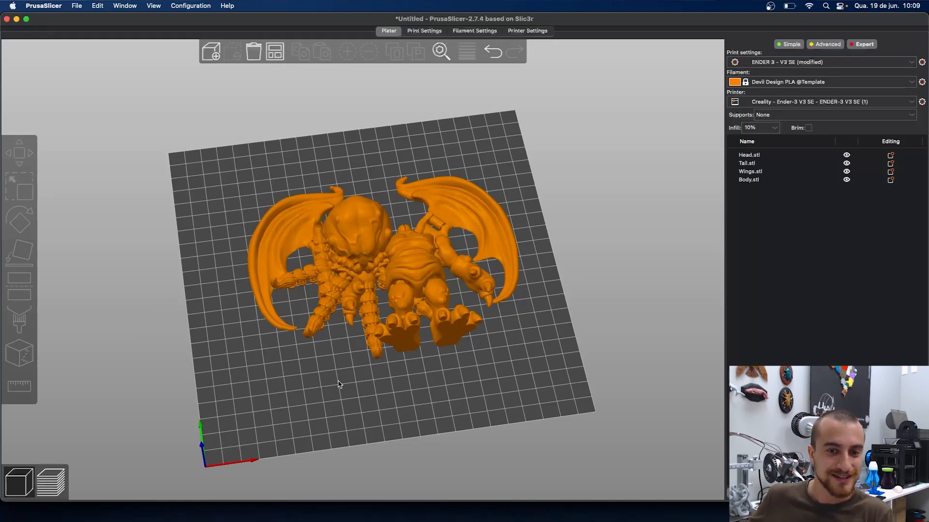
right_click_drag(438, 383, 423, 413)
scroll(413, 399, "up", 3)
left_click_drag(396, 213, 389, 213)
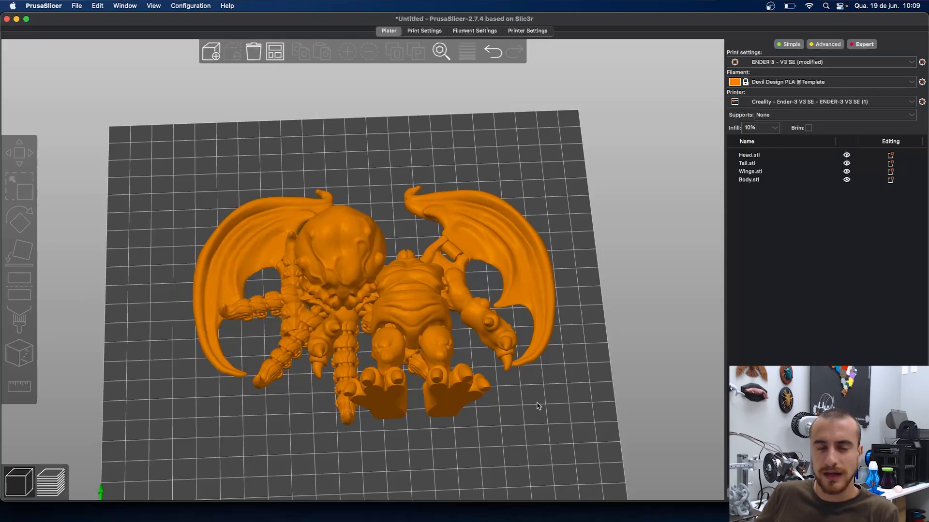
key("a")
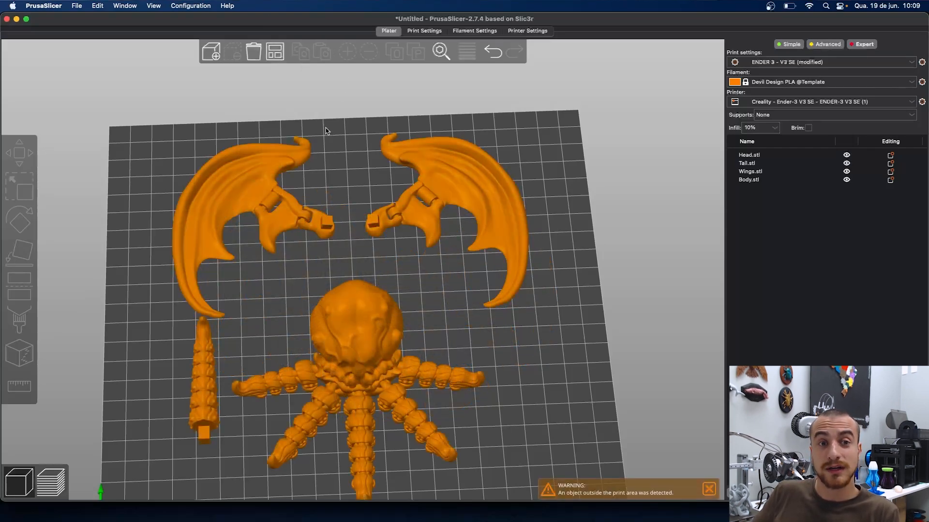
Examine the arranged wings, head and tail on the print bed from several angles.
left_click_drag(460, 296, 448, 278)
scroll(339, 314, "down", 3)
scroll(346, 310, "up", 4)
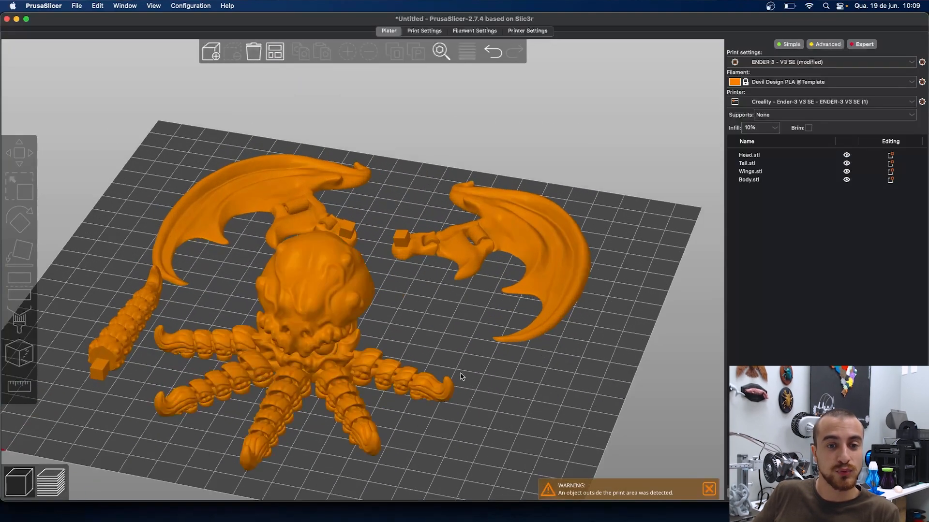
left_click_drag(460, 380, 478, 382)
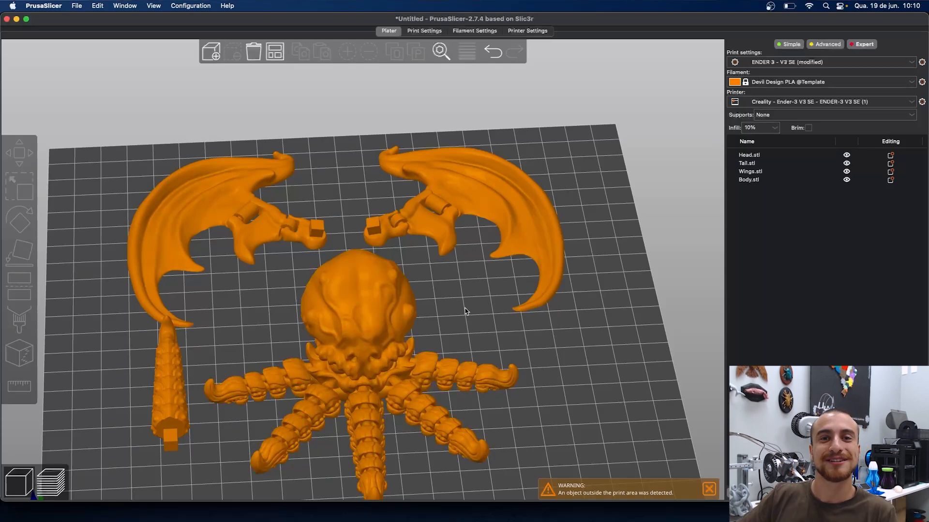
left_click_drag(465, 311, 437, 279)
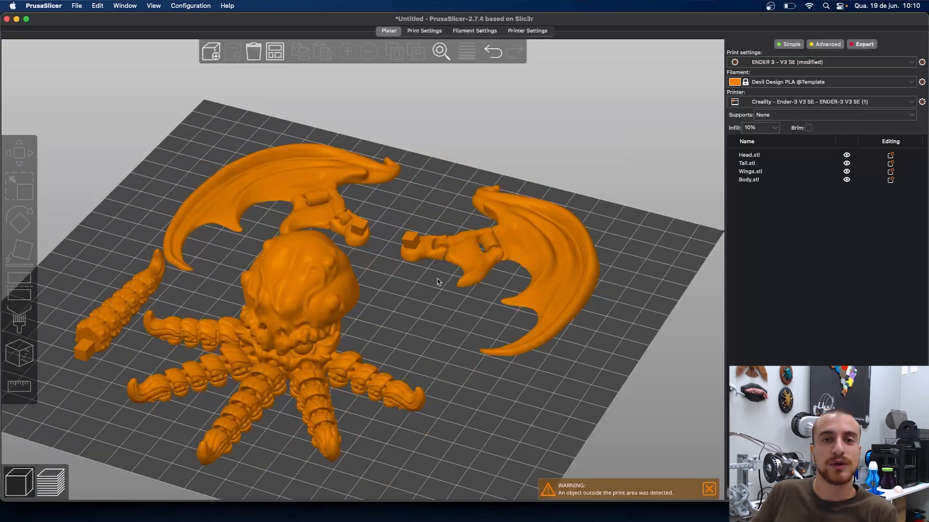
left_click_drag(427, 315, 546, 338)
scroll(532, 339, "down", 5)
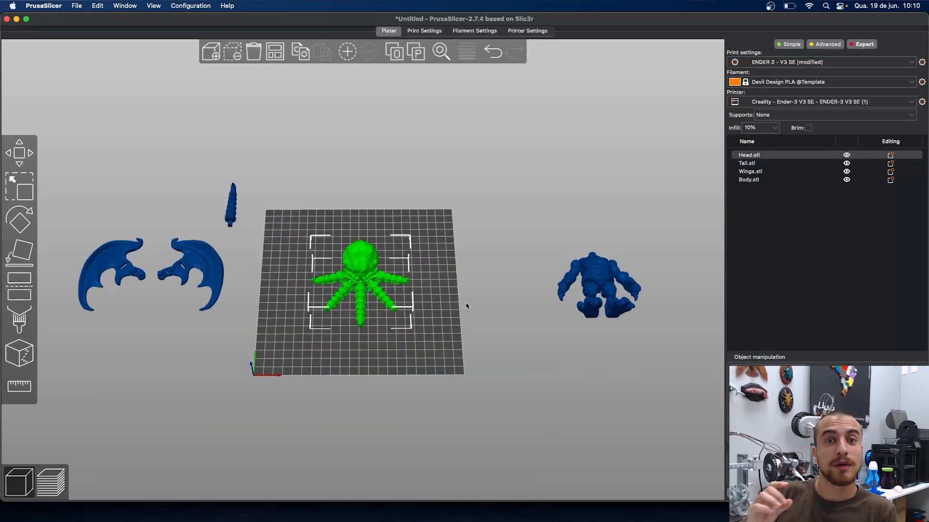
Inspect the head model's underside and tentacle segments up close from below the bed.
left_click_drag(402, 364, 411, 346)
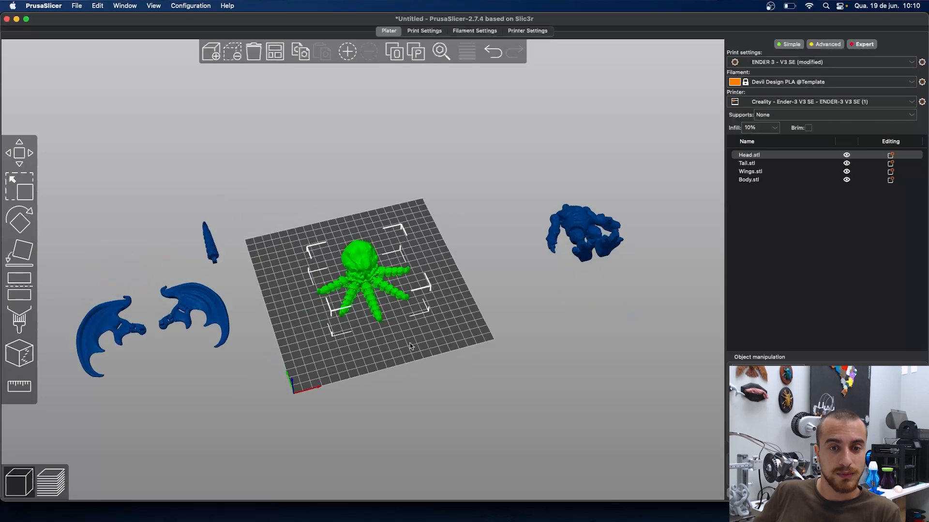
scroll(404, 330, "up", 10)
left_click_drag(492, 435, 486, 262)
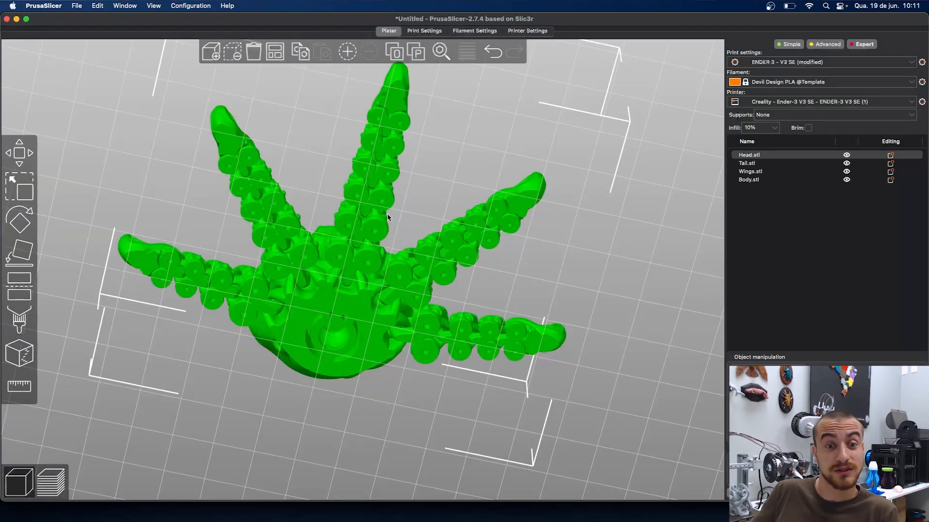
scroll(377, 226, "up", 5)
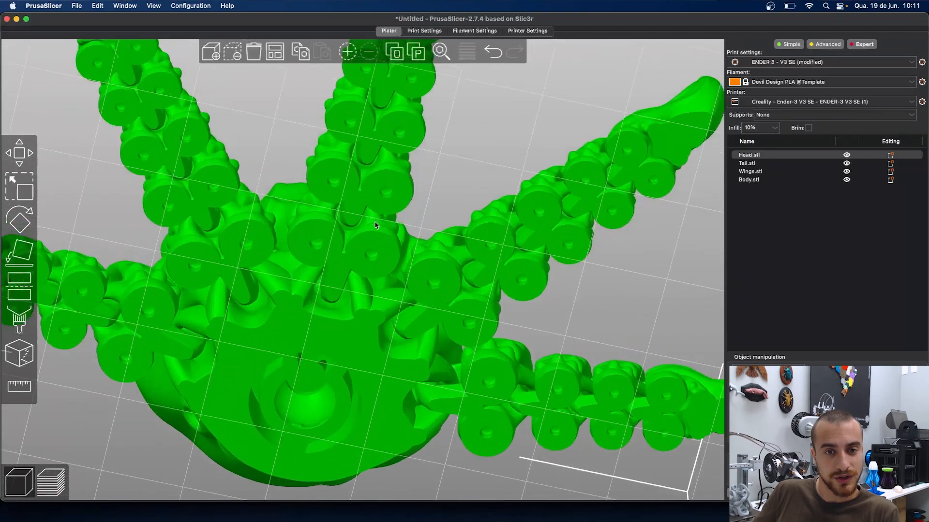
left_click_drag(458, 141, 414, 331)
scroll(415, 331, "down", 10)
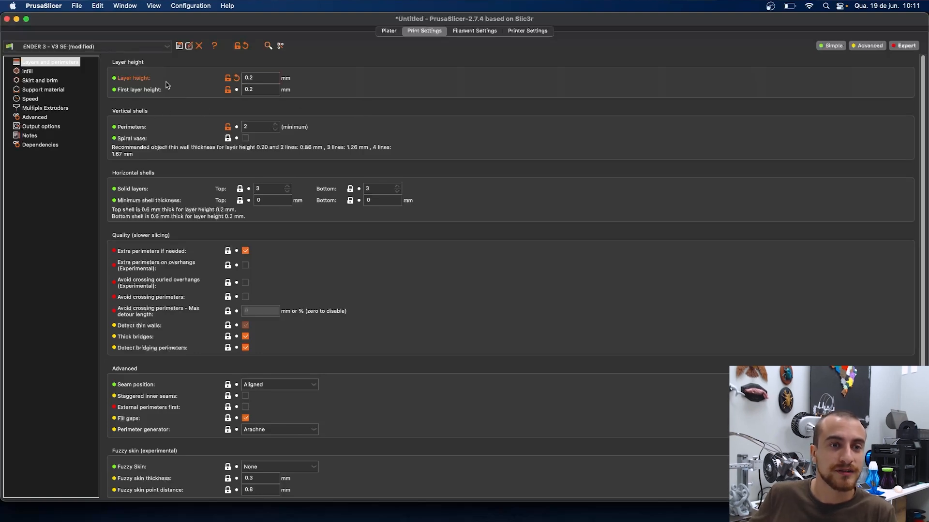
Set the layer height to 0.16 mm in the print settings.
left_click(389, 32)
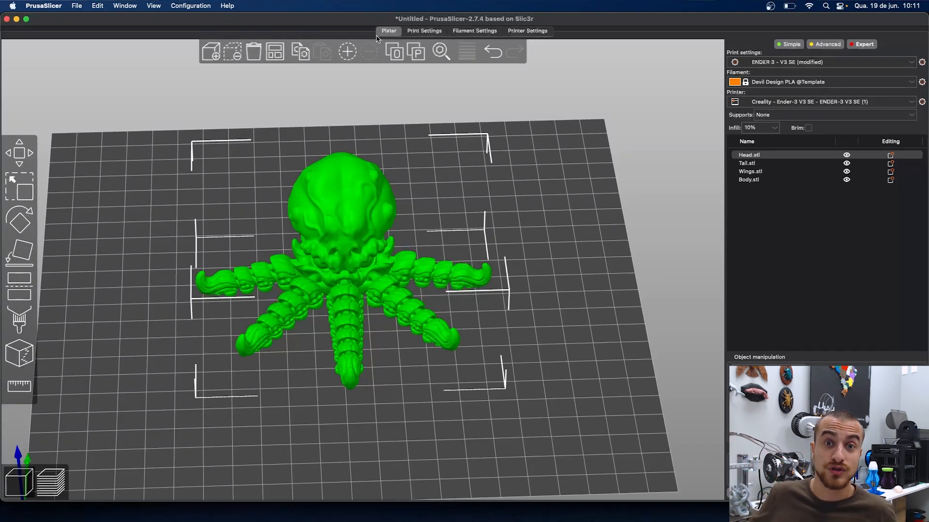
left_click(433, 30)
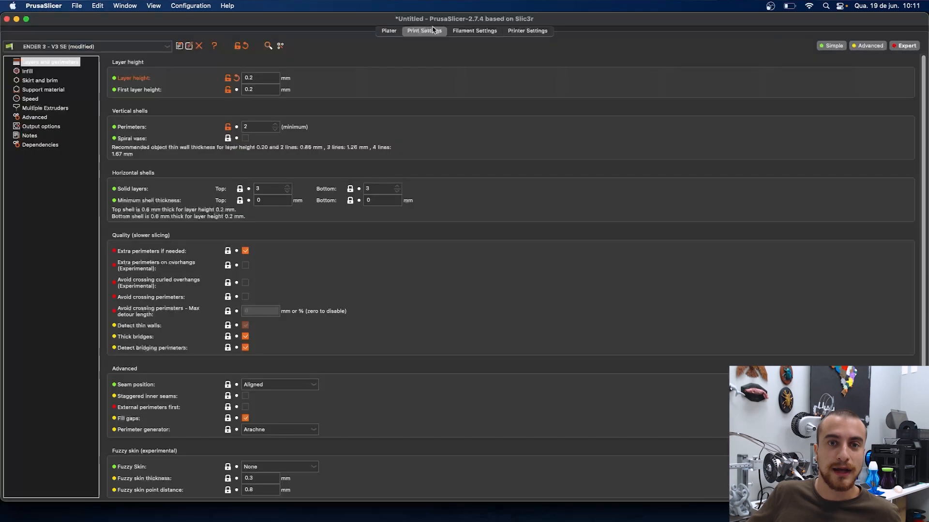
double_click(250, 77)
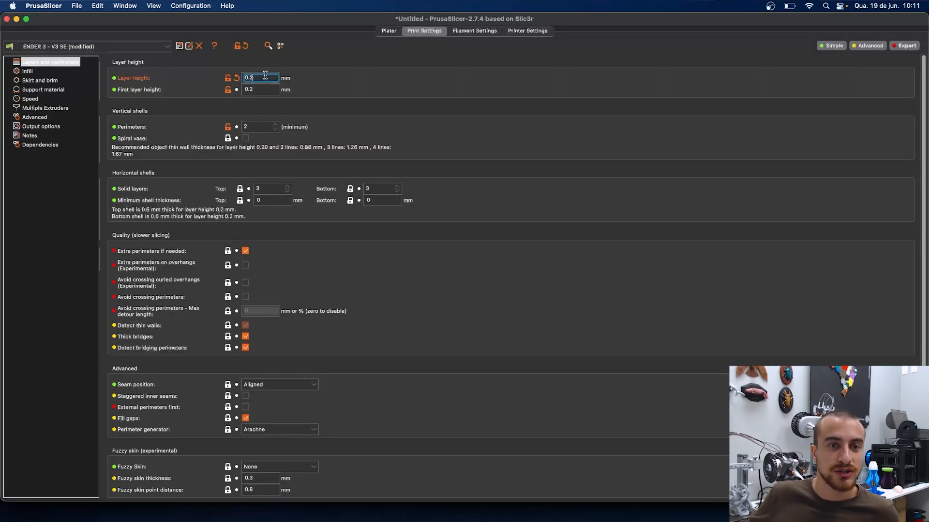
type("0.16")
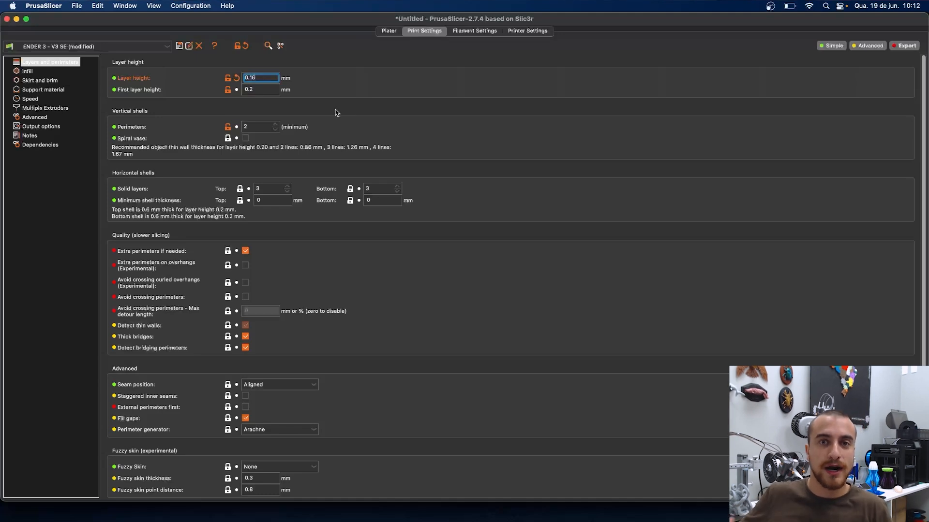
left_click(260, 90)
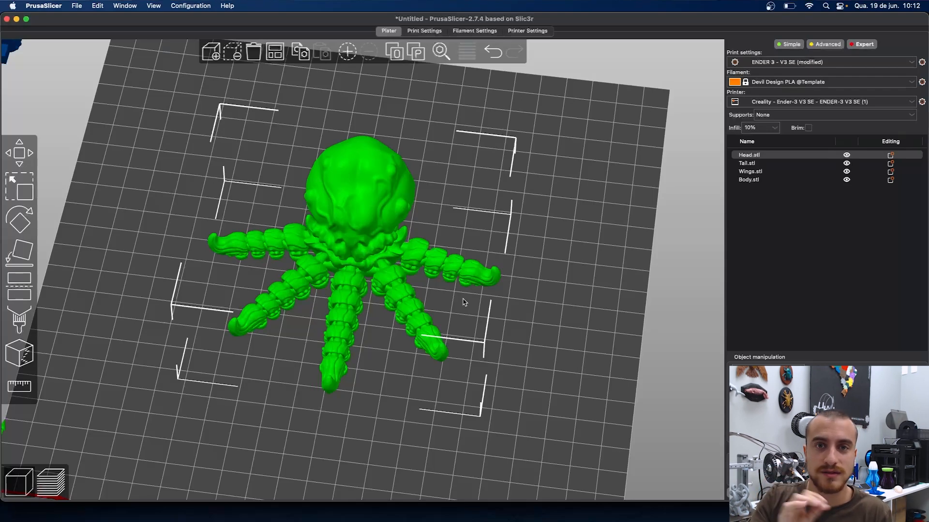
key("3")
key("1")
left_click_drag(551, 307, 493, 285)
scroll(491, 284, "up", 3)
left_click_drag(597, 274, 620, 298)
Review the print profile's layer height, infill and perimeter settings.
left_click(423, 34)
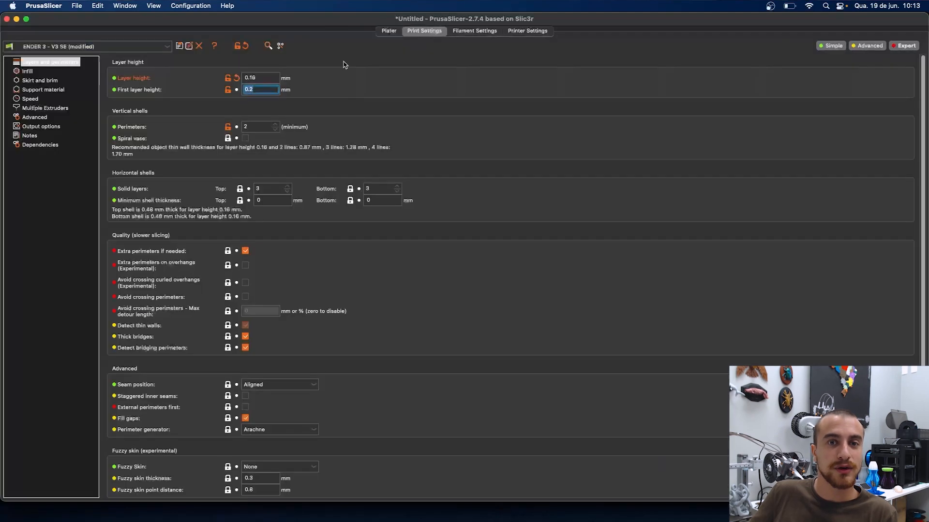
left_click(261, 80)
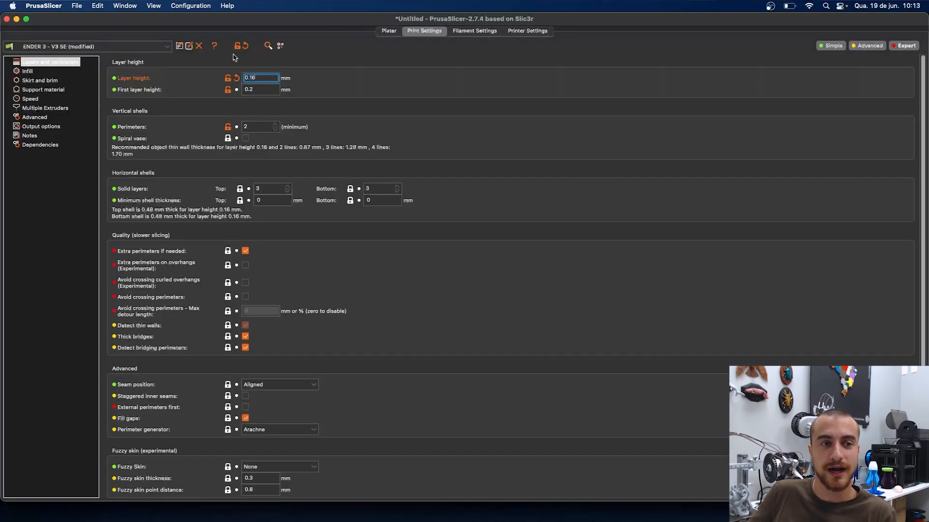
left_click(27, 71)
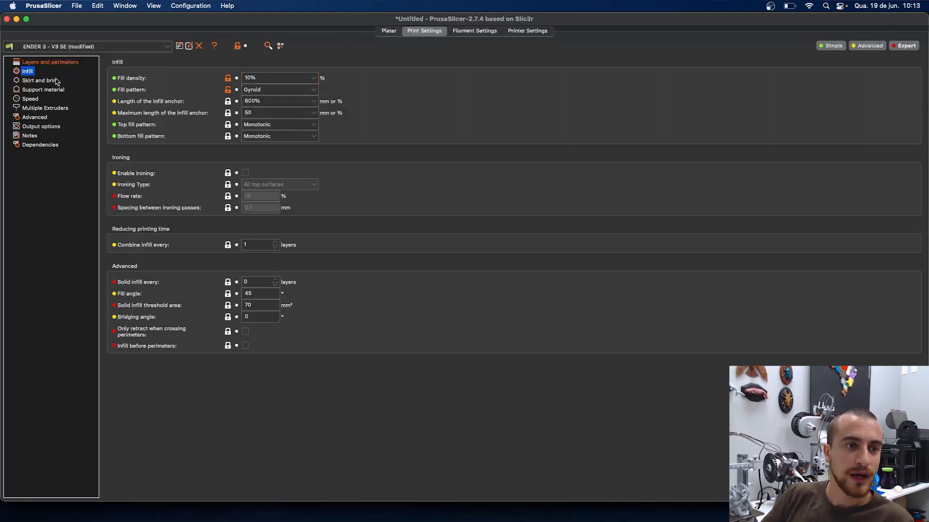
left_click(47, 63)
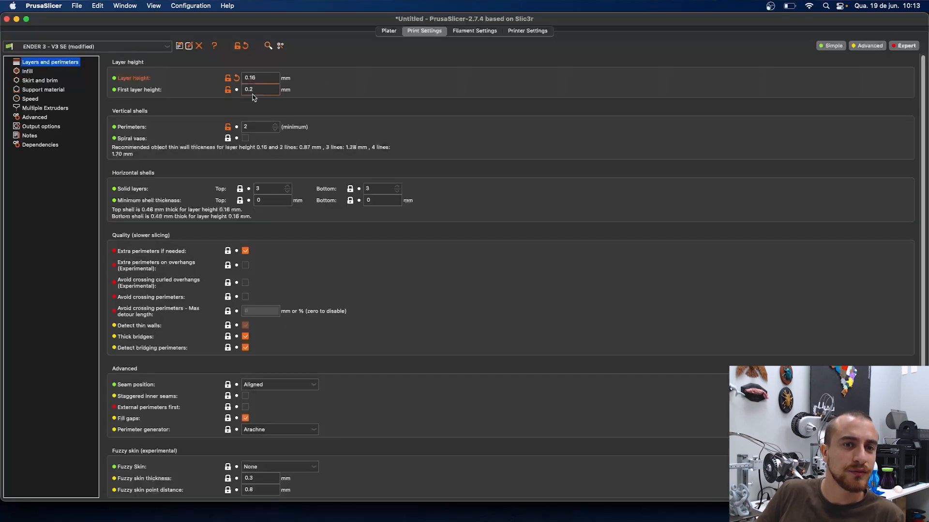
left_click(275, 124)
left_click(261, 126)
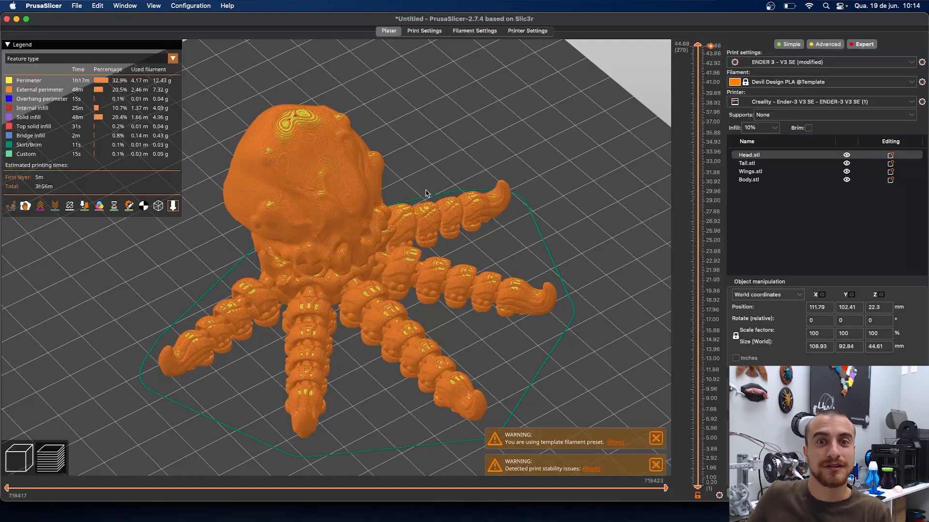
Examine the sliced head in the preview, zooming in on the overhang perimeters on its side.
left_click_drag(432, 165, 406, 171)
scroll(331, 296, "up", 6)
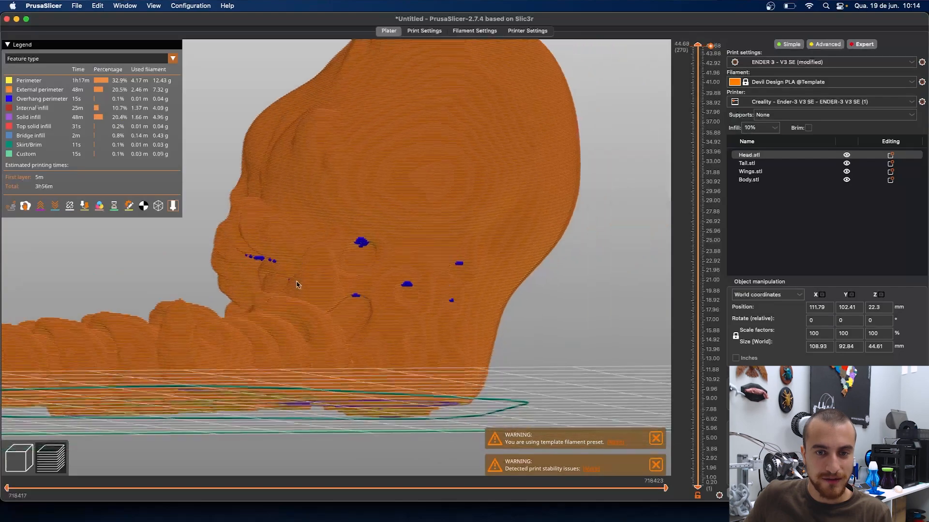
scroll(331, 296, "up", 5)
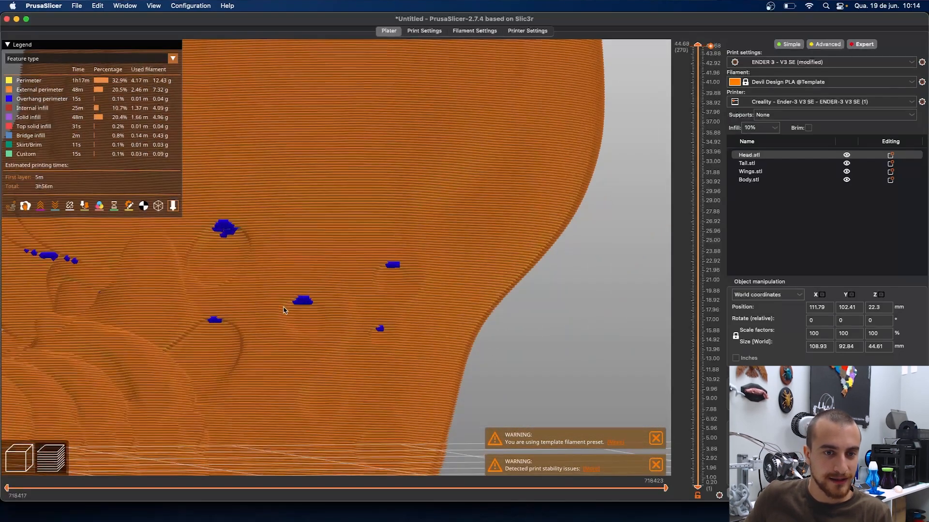
right_click_drag(294, 300, 450, 252)
scroll(371, 268, "down", 6)
left_click_drag(420, 332, 447, 334)
key("0")
scroll(349, 243, "up", 8)
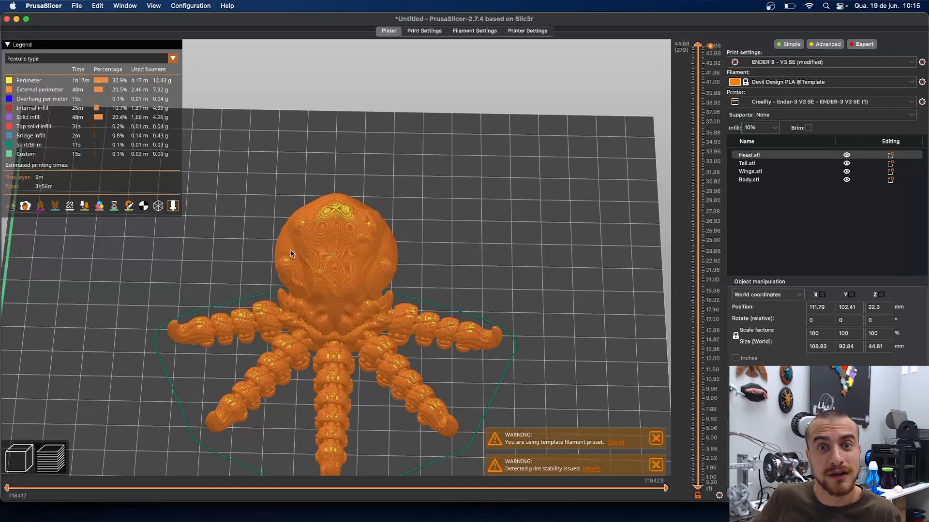
Lower the preview's top layer to 21.32 mm to examine the head's walls and infill, and then to 4.20 mm.
scroll(310, 249, "up", 3)
left_click_drag(699, 47, 696, 276)
left_click_drag(528, 258, 529, 265)
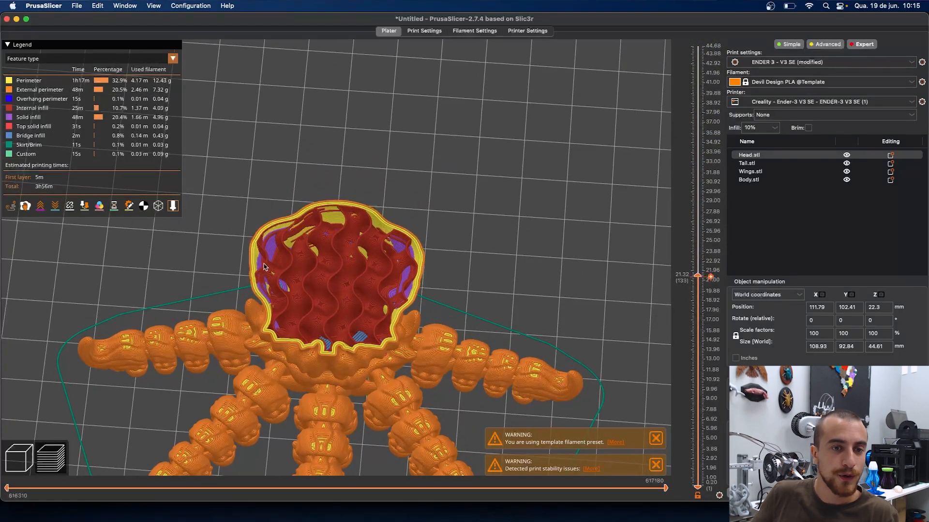
scroll(265, 267, "up", 6)
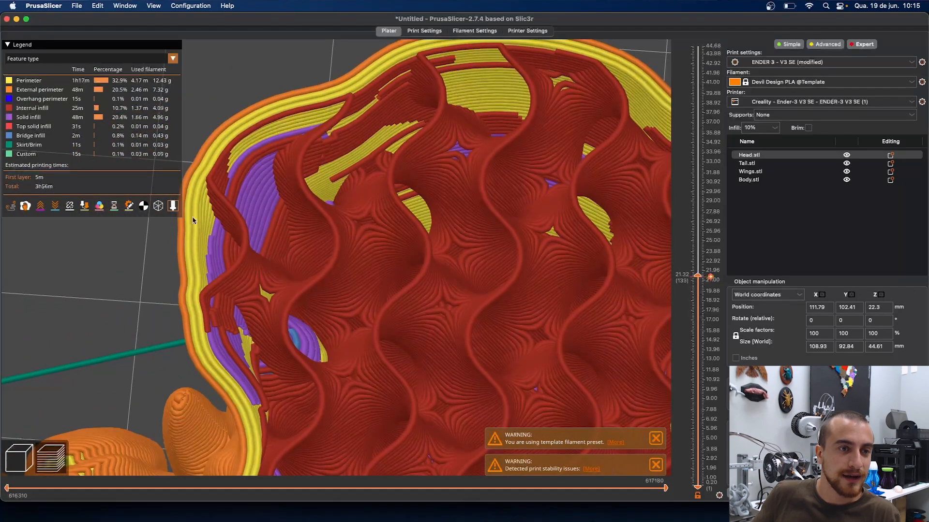
right_click_drag(222, 264, 261, 251)
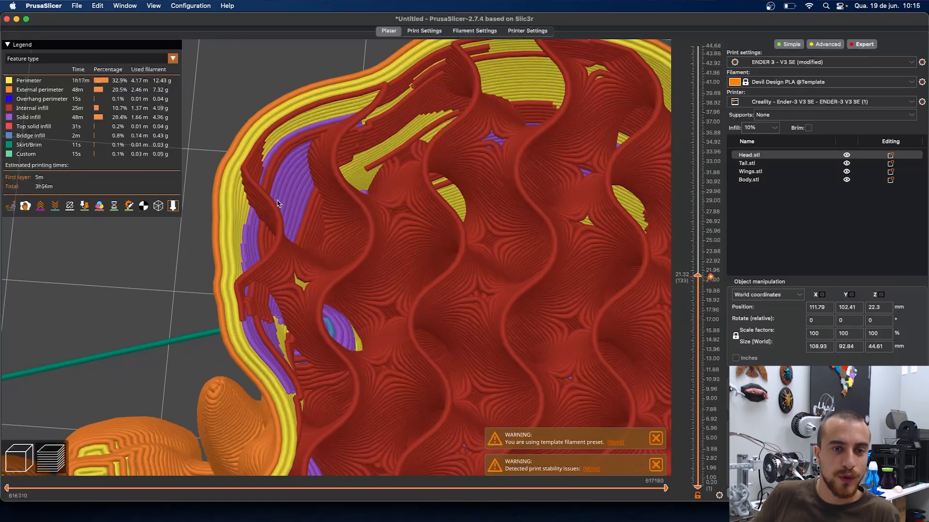
scroll(329, 196, "down", 2)
scroll(334, 220, "down", 5)
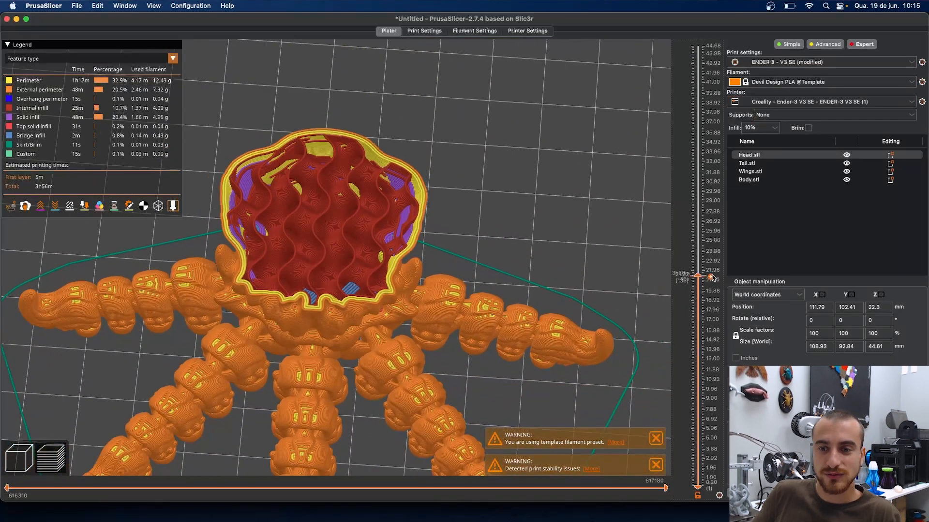
left_click_drag(697, 277, 711, 447)
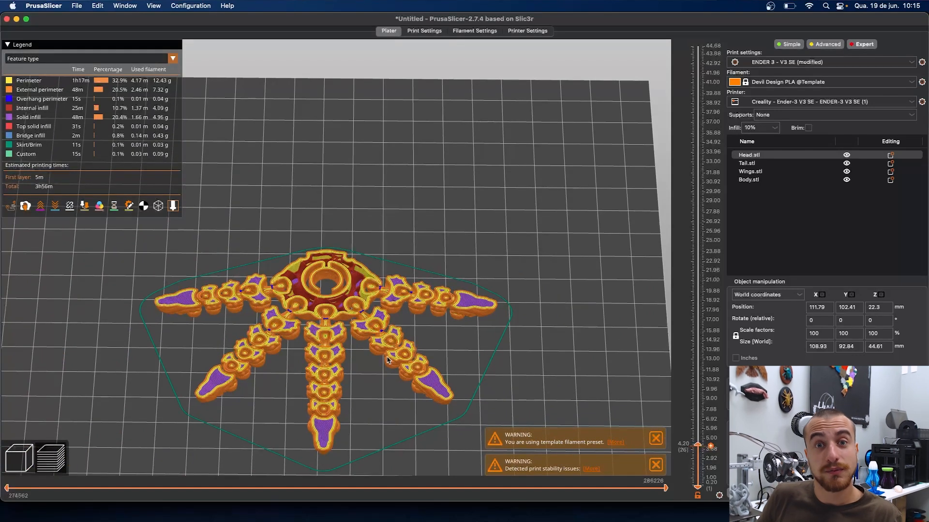
Return to the 3D editor view and examine both wings on the print bed from several angles.
left_click(7, 457)
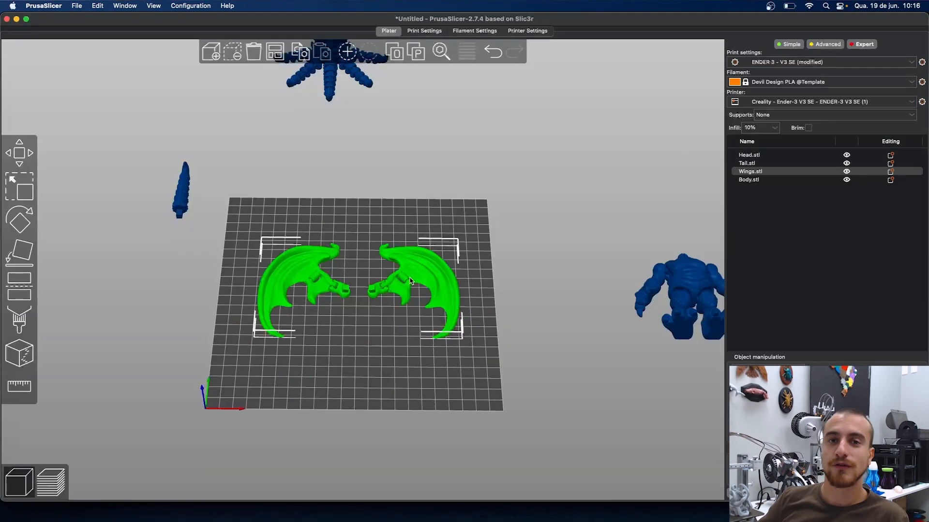
left_click_drag(391, 365, 417, 308)
left_click_drag(391, 345, 355, 335)
scroll(420, 292, "up", 8)
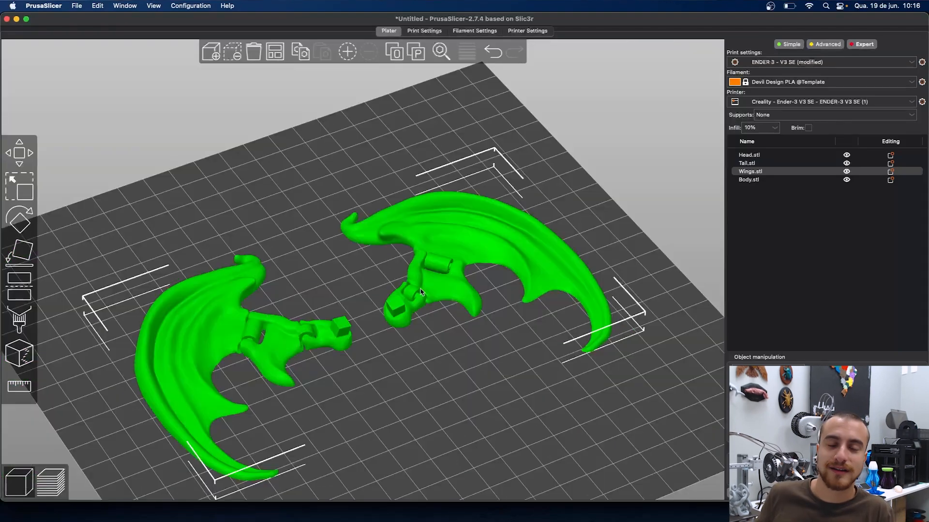
scroll(420, 292, "down", 3)
right_click_drag(432, 396, 497, 342)
scroll(498, 342, "down", 2)
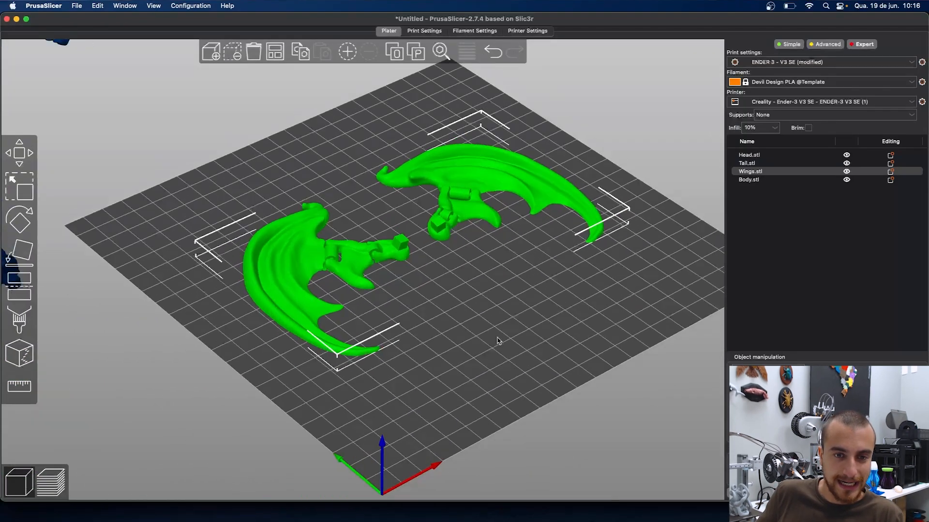
Inspect the hinges and square connectors of both wings up close.
scroll(494, 346, "up", 2)
left_click_drag(485, 345, 482, 351)
scroll(331, 390, "up", 5)
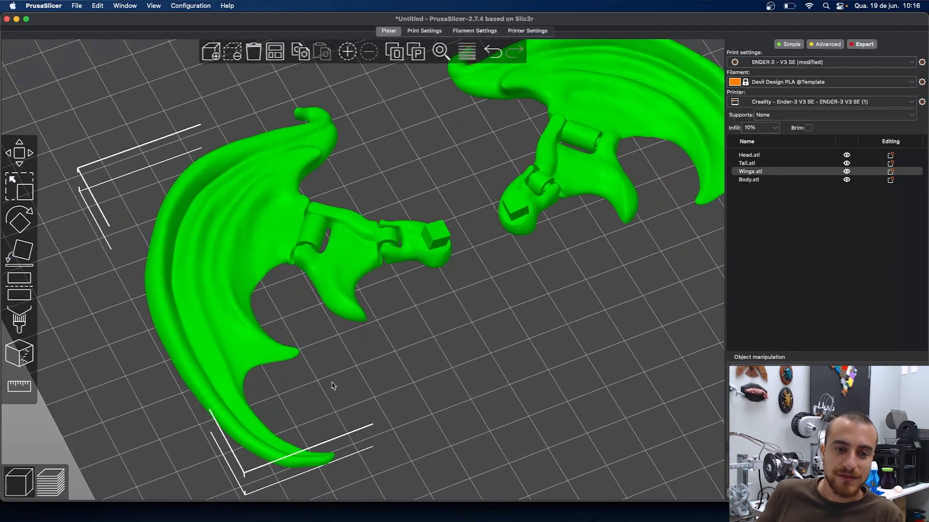
right_click_drag(490, 294, 125, 367)
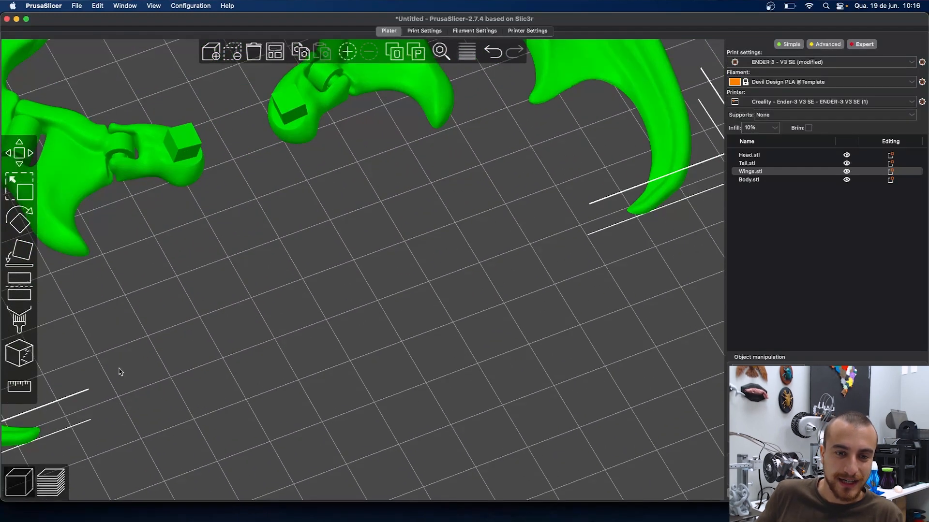
right_click_drag(551, 235, 334, 358)
right_click_drag(357, 299, 508, 452)
right_click_drag(231, 186, 233, 175)
scroll(386, 303, "down", 5)
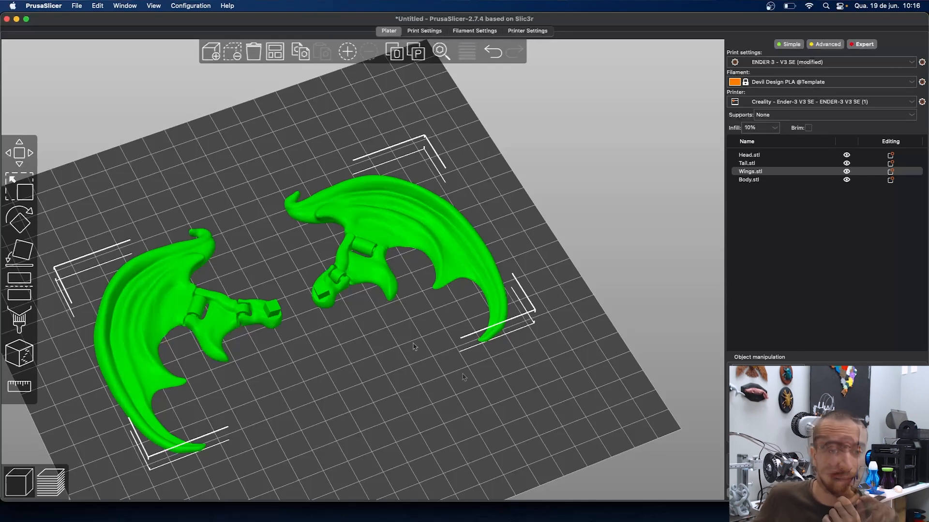
Add a cylinder part to the wings object and move it over the tip of the wing.
scroll(300, 366, "up", 5)
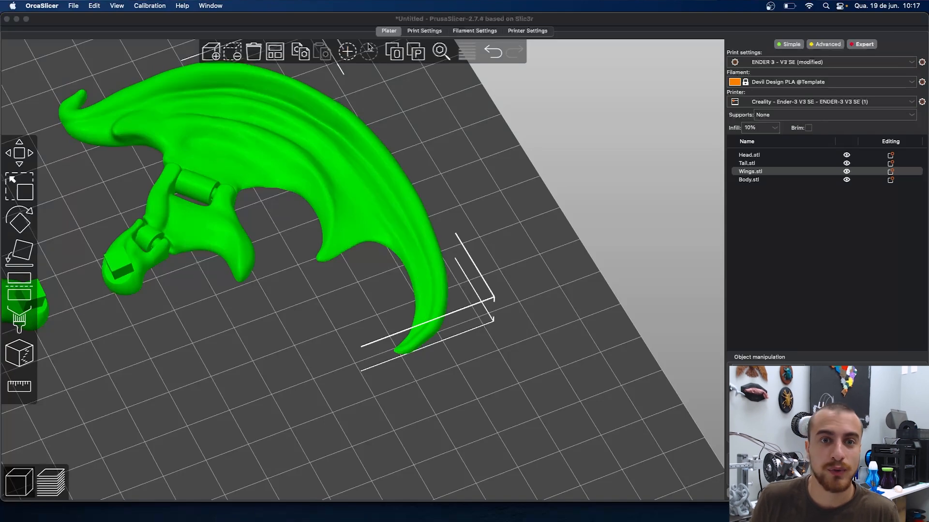
left_click(410, 228)
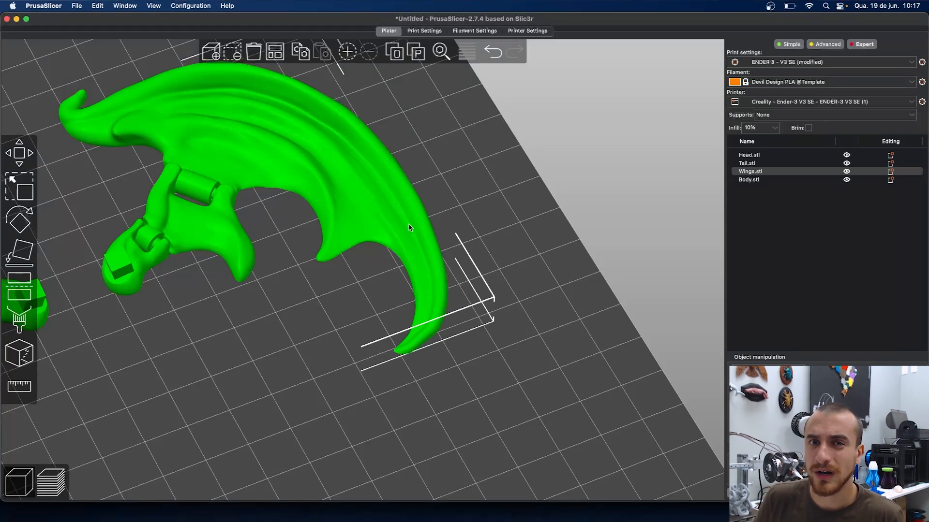
scroll(397, 382, "down", 2)
scroll(398, 383, "up", 5)
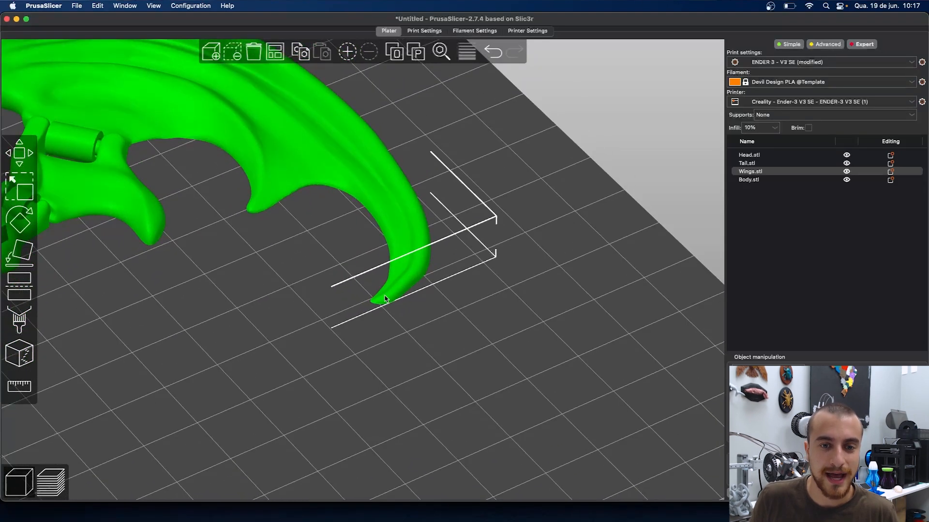
right_click(401, 286)
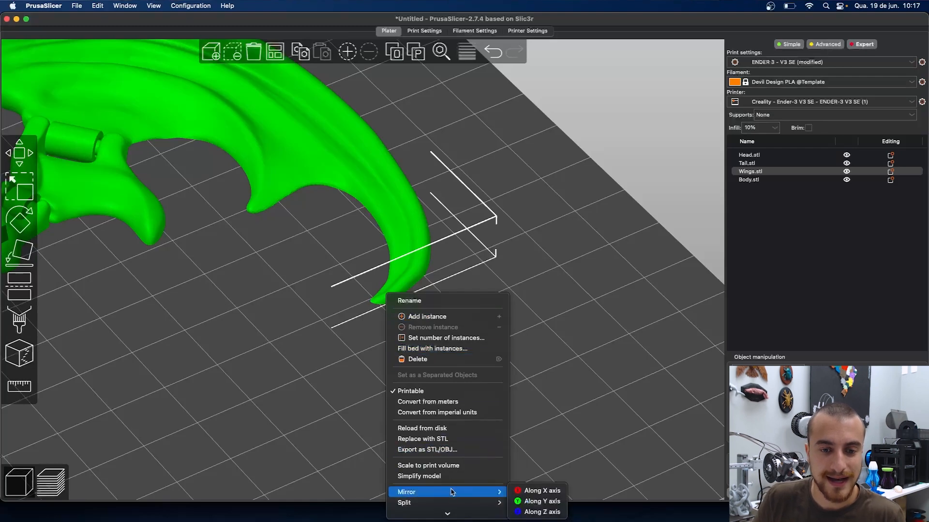
scroll(452, 488, "down", 3)
mouse_move(452, 405)
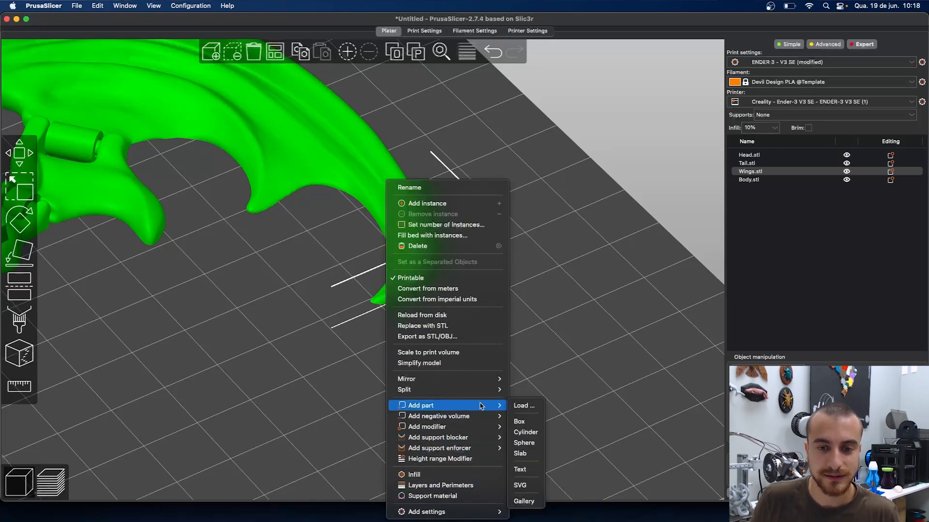
left_click(525, 432)
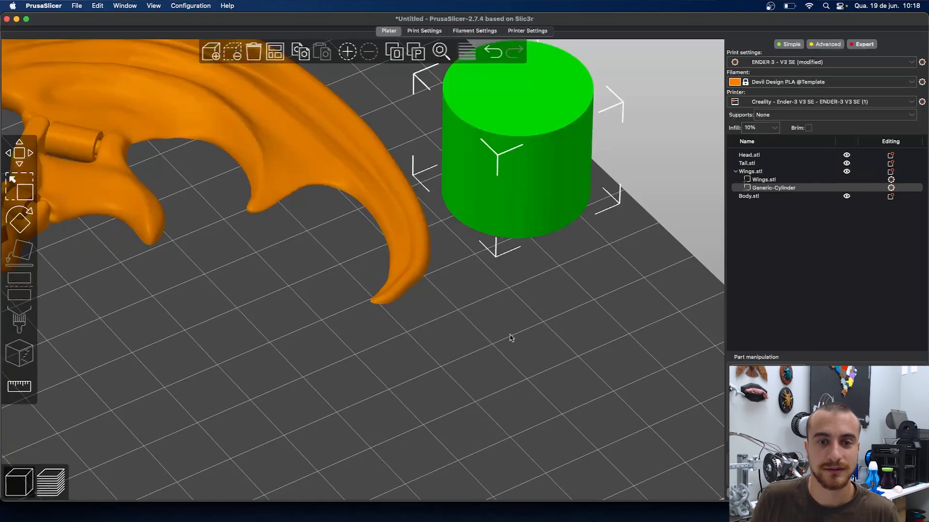
left_click_drag(541, 201, 387, 234)
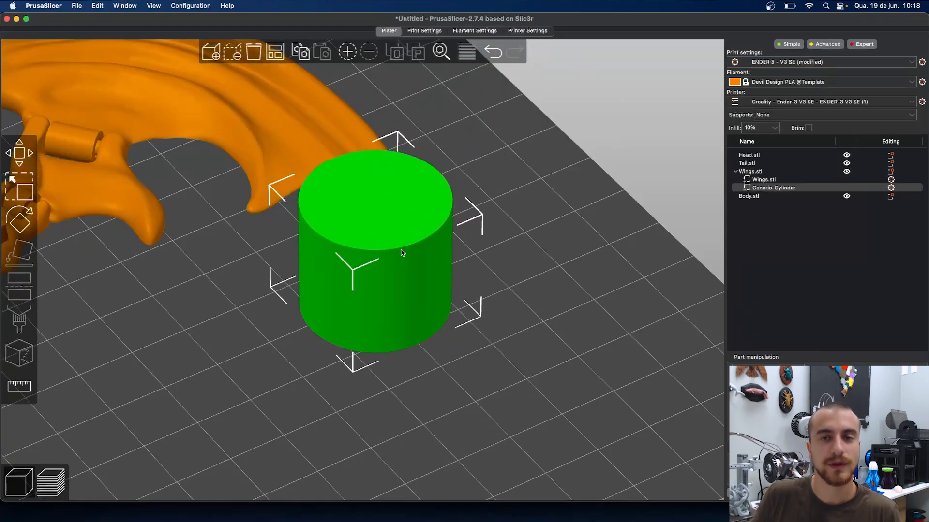
Flatten the cylinder into a thin disc and set its Z size to 0.2 mm.
key("s")
left_click_drag(376, 176, 378, 381)
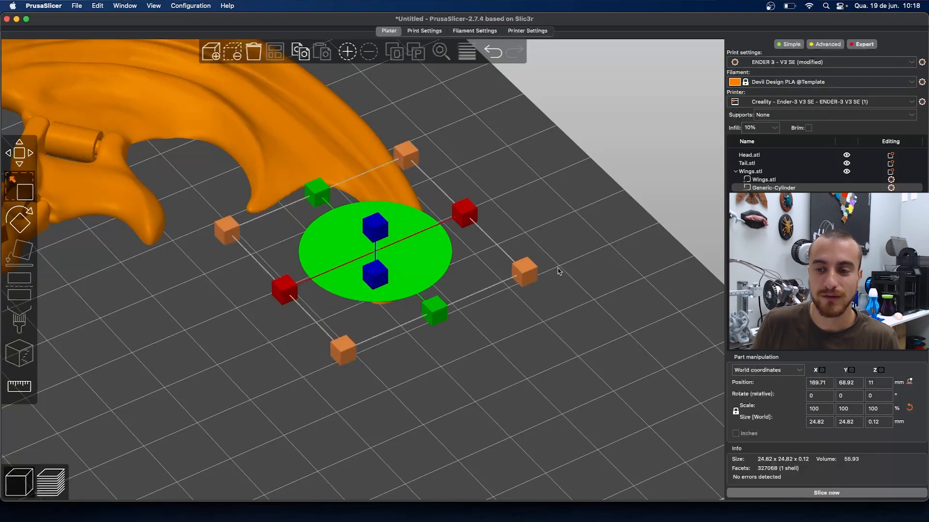
left_click(886, 422)
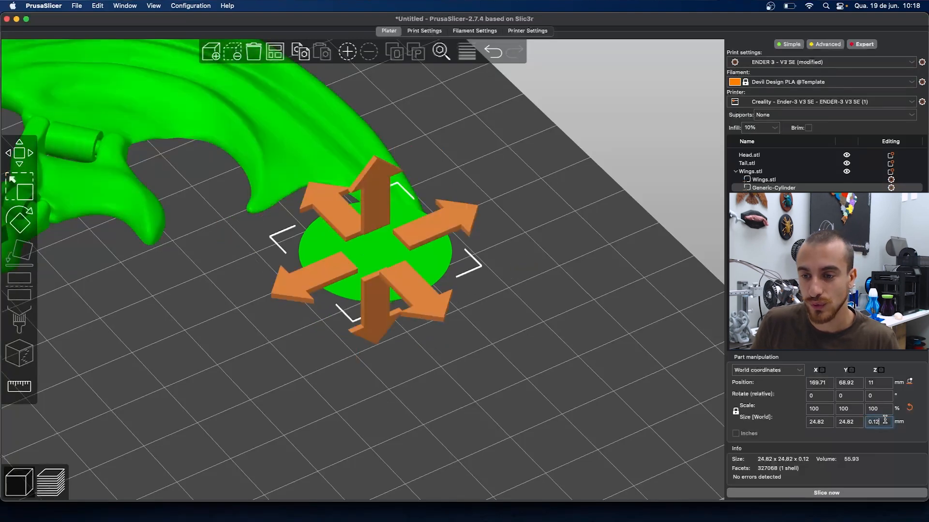
key("BackSpace")
key("BackSpace")
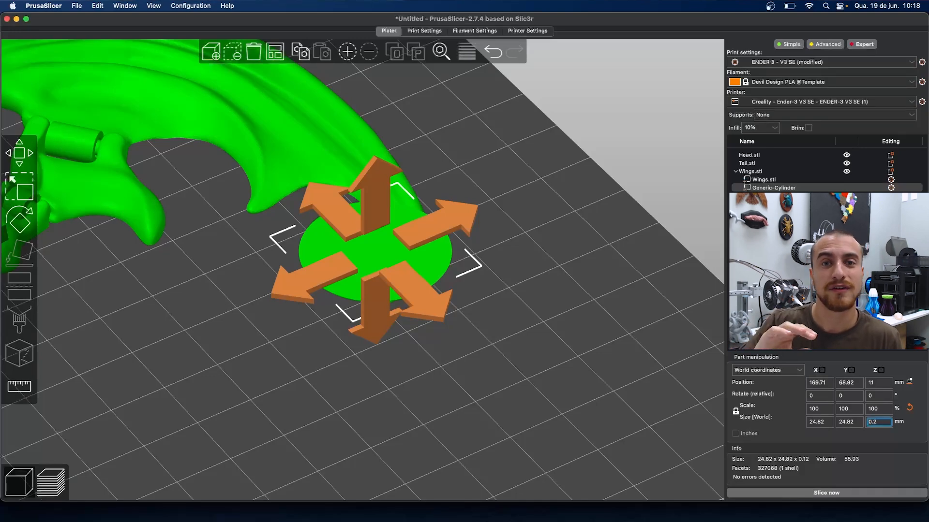
key("Return")
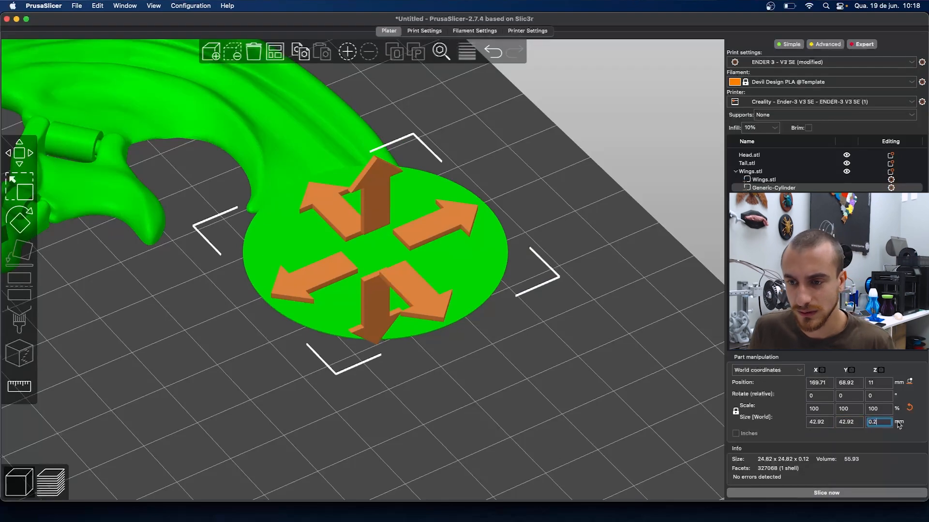
Unlock the proportional scaling and shrink the disc to about 16.23 mm in diameter.
mouse_move(519, 415)
left_mouse_down()
mouse_move(528, 375)
mouse_move(525, 403)
left_mouse_up()
left_click_drag(548, 314, 553, 340)
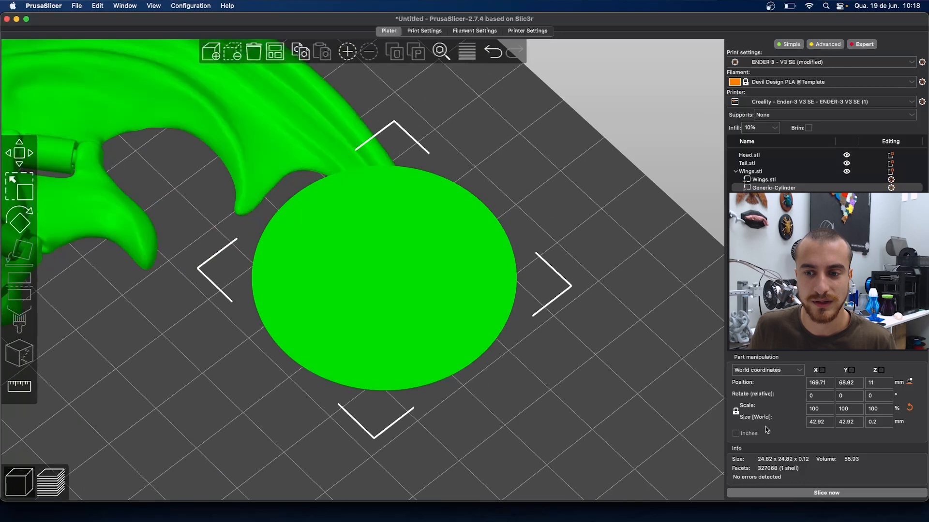
left_click(735, 411)
key("s")
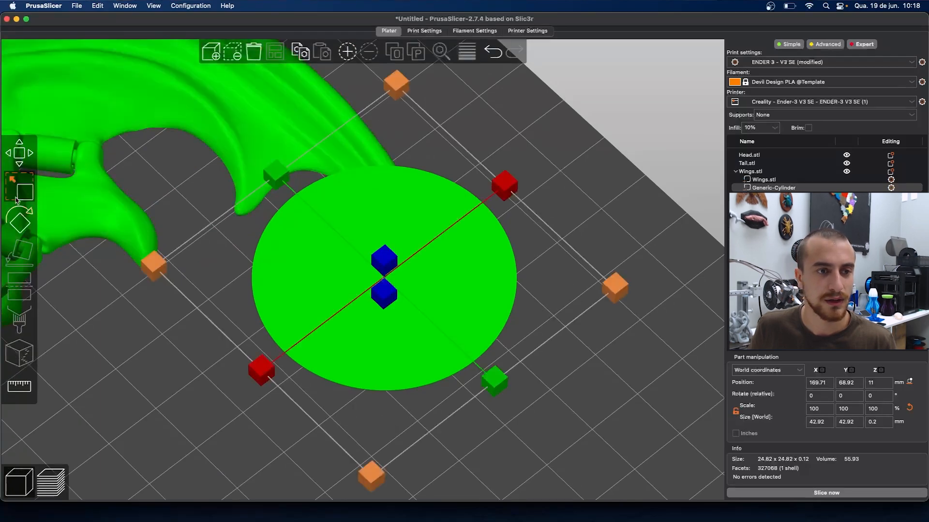
left_click_drag(613, 286, 472, 286)
left_click_drag(406, 286, 409, 280)
left_click_drag(577, 341, 574, 318)
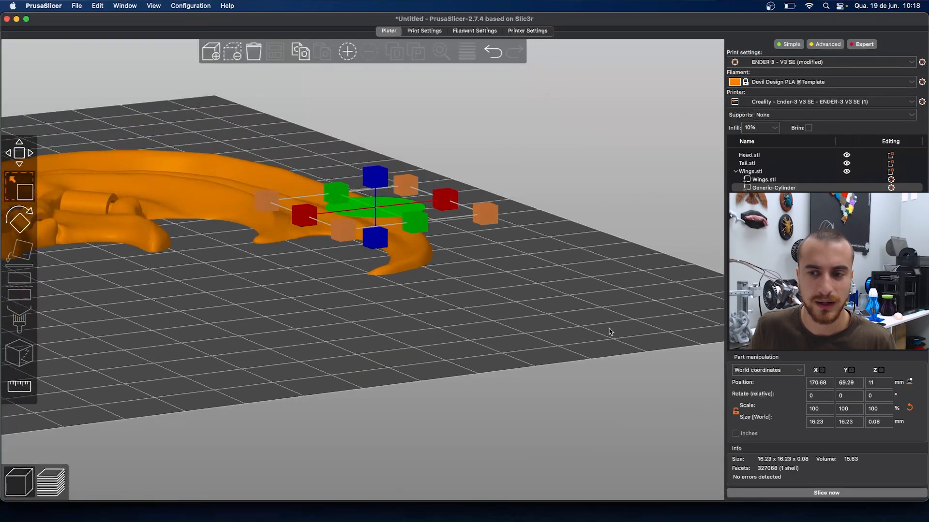
Set the disc's Z position to 0 mm, placing it on the bed beneath the wing tip.
left_click(881, 383)
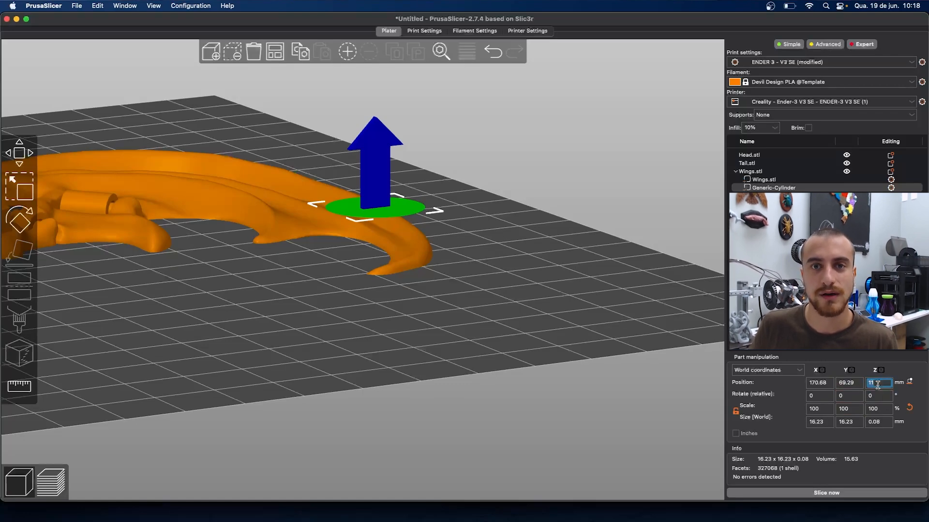
key("Return")
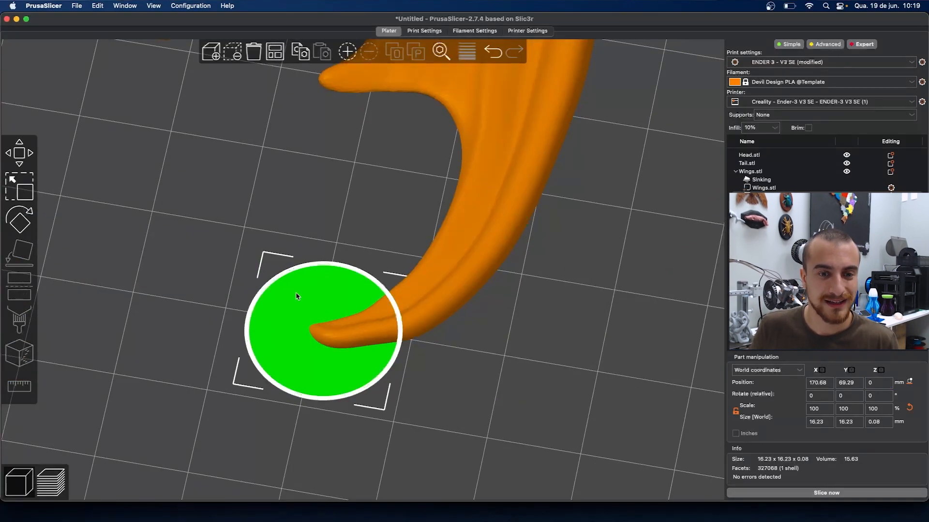
left_click_drag(457, 403, 430, 399)
scroll(431, 399, "down", 6)
scroll(431, 399, "down", 3)
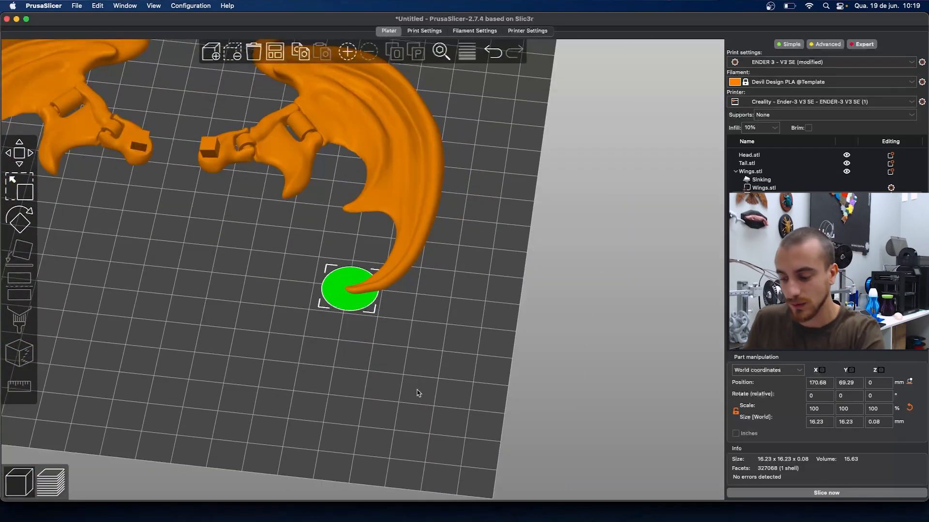
Duplicate the disc and place the copy under the other wing's tip, at about X 50.87, Y 69.5 mm.
key("super+c")
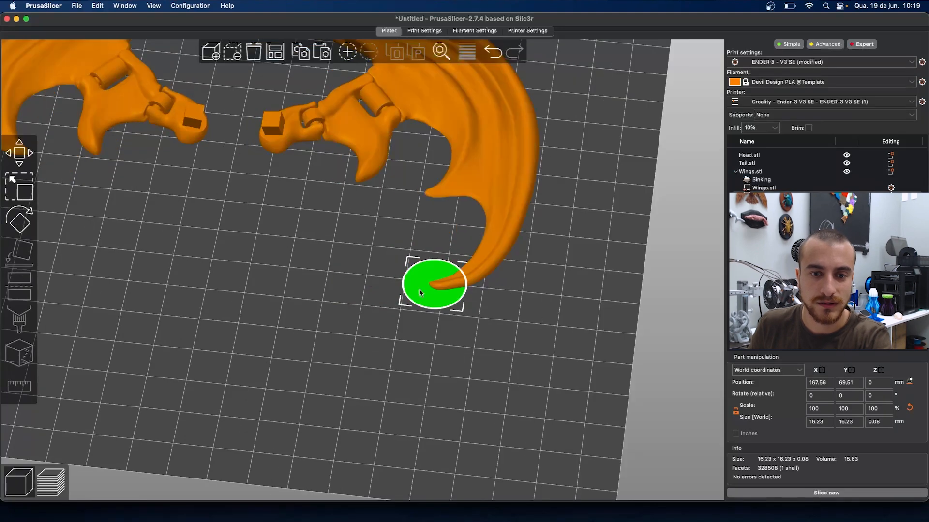
left_click_drag(420, 293, 151, 262)
scroll(233, 283, "down", 1)
right_click_drag(243, 287, 578, 303)
left_click_drag(513, 271, 344, 268)
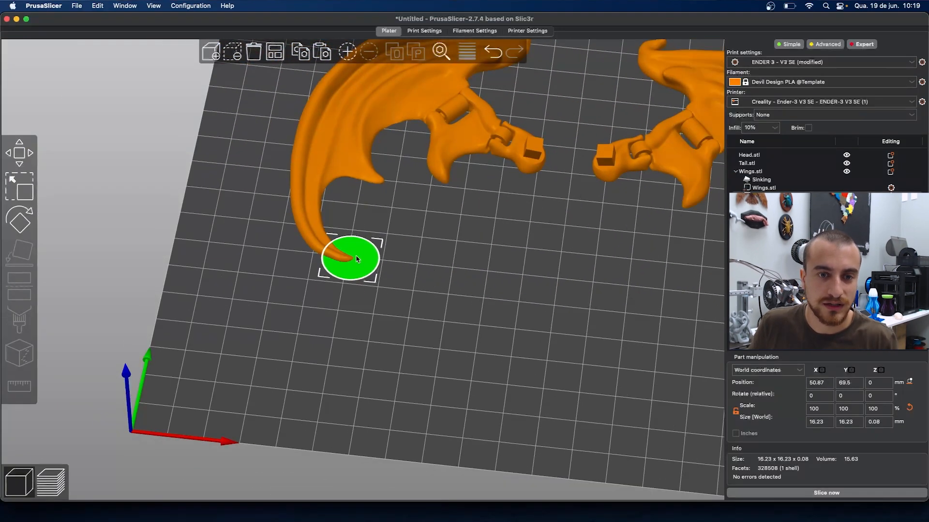
key("1")
right_click_drag(464, 311, 441, 378)
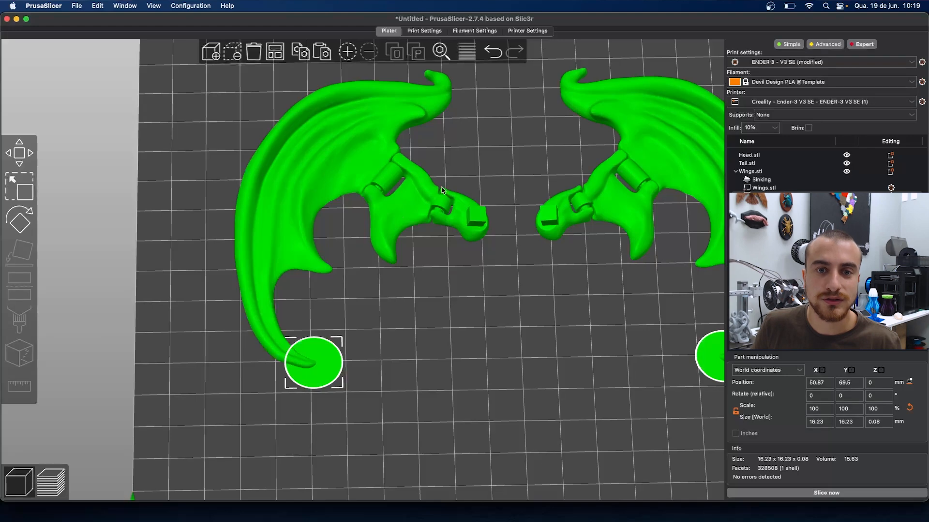
right_click_drag(491, 95, 463, 207)
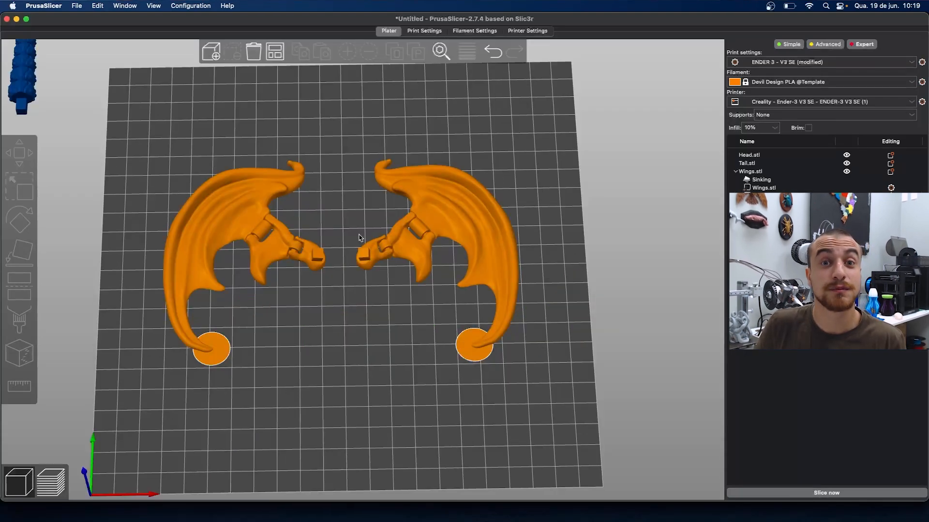
Slice the wings to check the tip discs in the preview, and return to the 3D editor view.
scroll(496, 330, "up", 3)
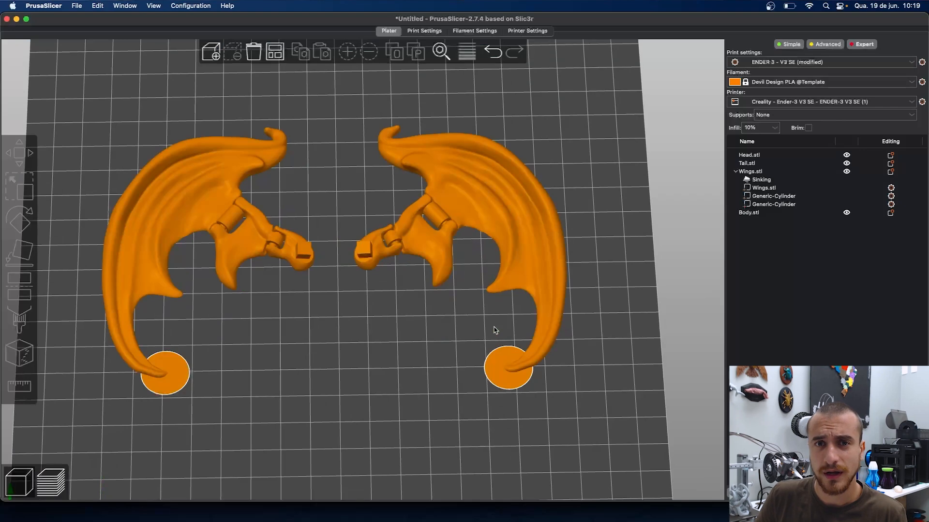
right_click_drag(489, 337, 335, 308)
left_click(826, 492)
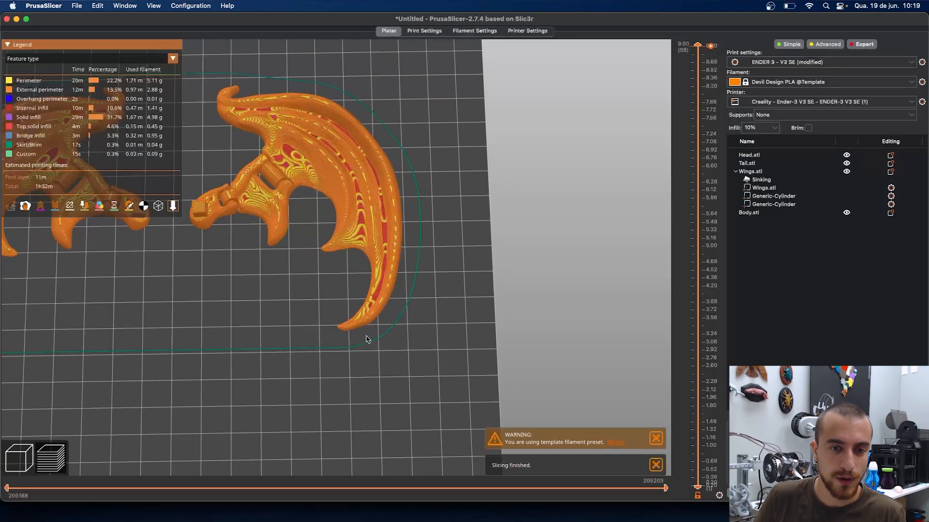
left_click(30, 457)
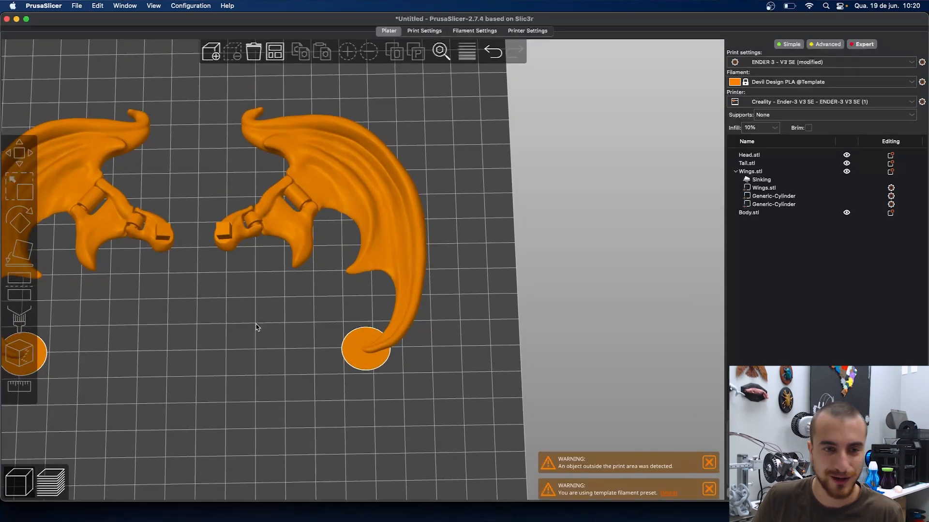
Select both cylinder discs and set their Z size to 0.2 mm.
scroll(331, 431, "down", 5)
scroll(347, 399, "up", 6)
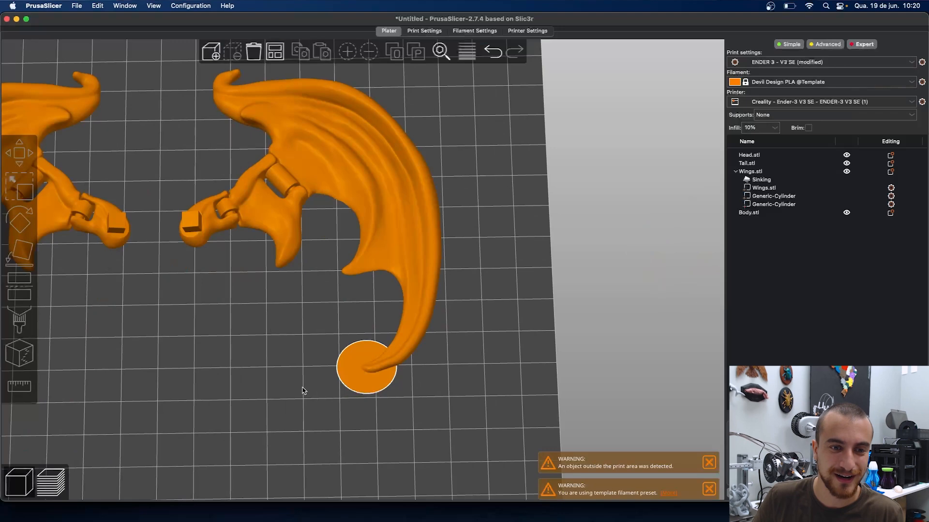
right_click_drag(312, 382, 545, 310)
left_click(213, 315)
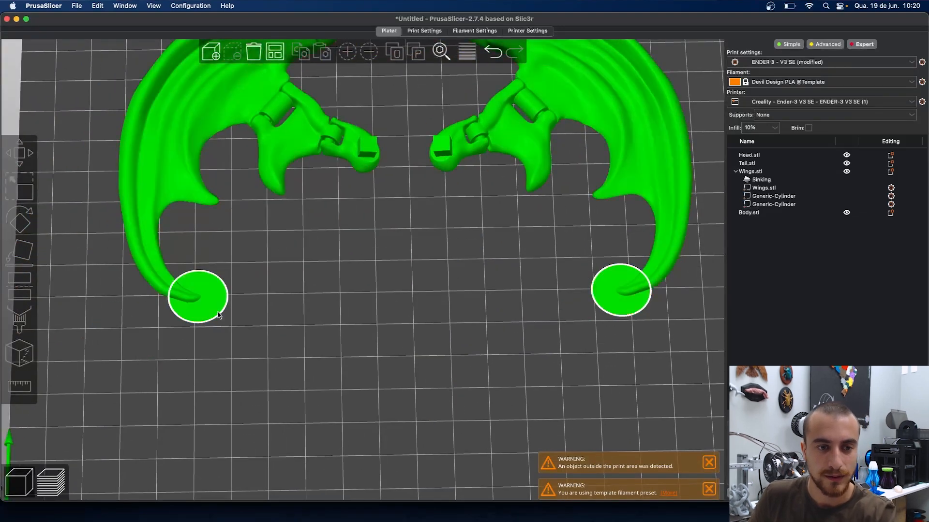
left_click(772, 196)
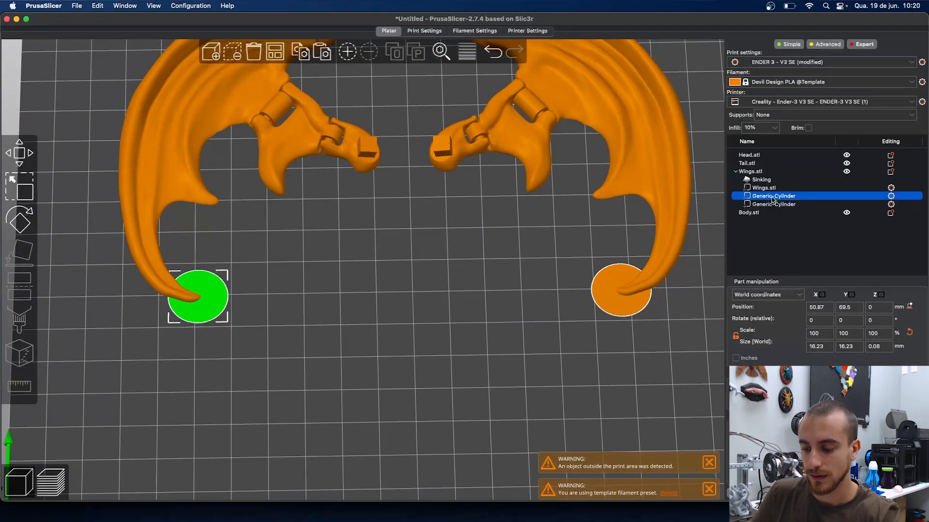
left_click(774, 204, "shift")
left_click_drag(637, 367, 636, 353)
scroll(636, 353, "up", 6)
right_click_drag(636, 352, 454, 350)
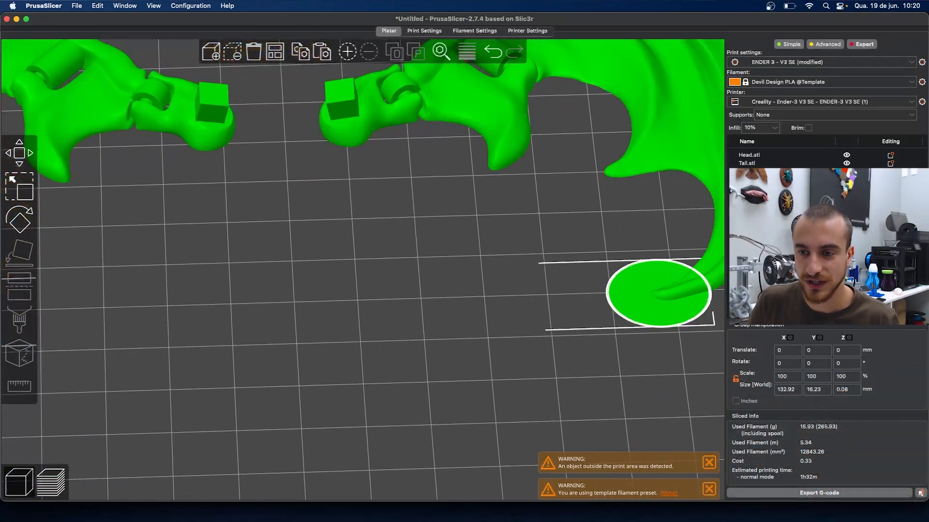
left_click(845, 390)
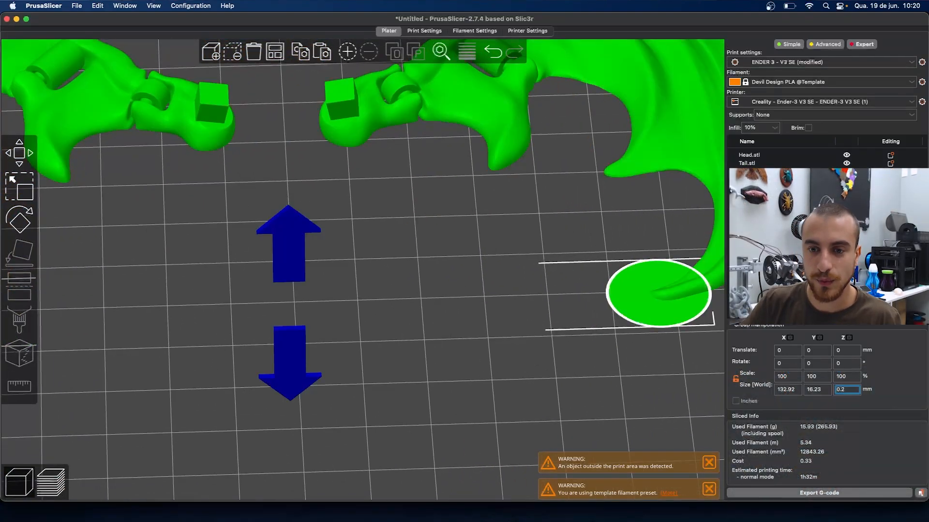
type("0.2")
key("Return")
Slice the wings again with the thickened tip discs.
key("0")
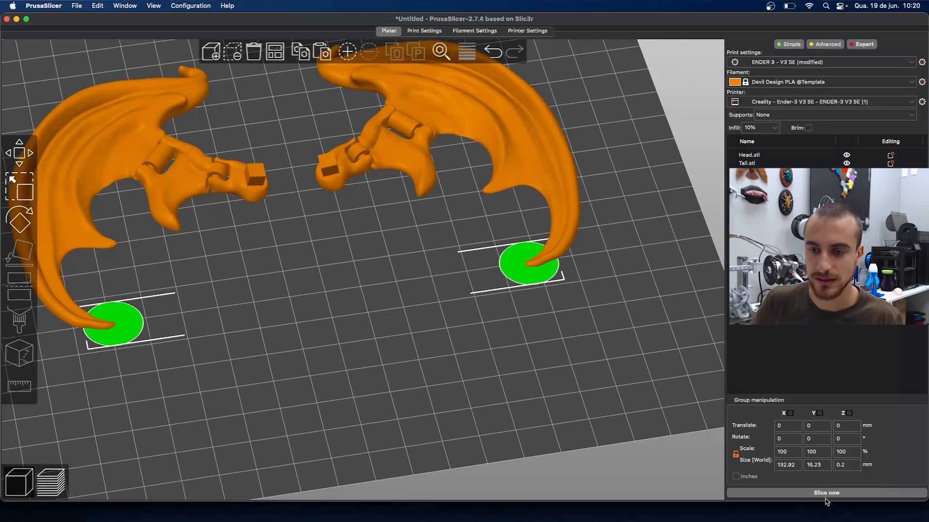
left_click(828, 498)
scroll(432, 321, "up", 6)
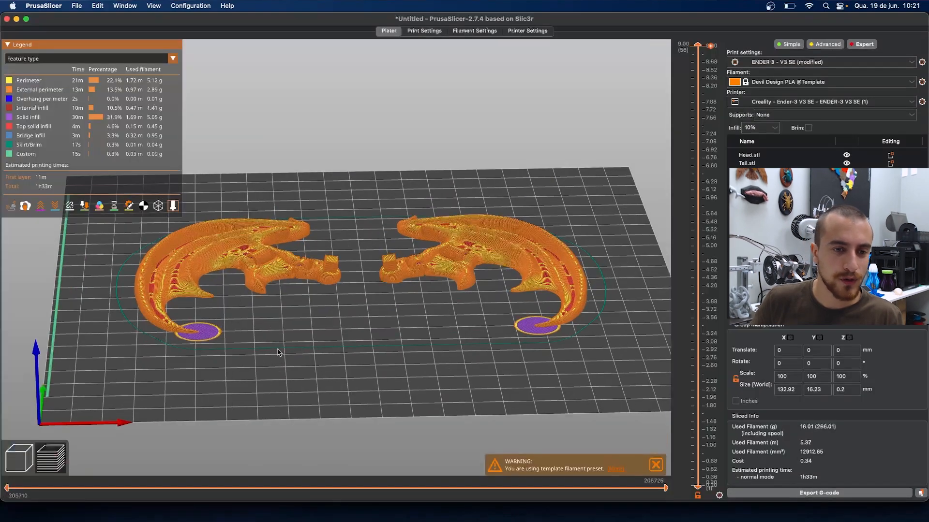
Examine the sliced disc and its joint with the wing tip up close in the preview.
scroll(431, 321, "up", 6)
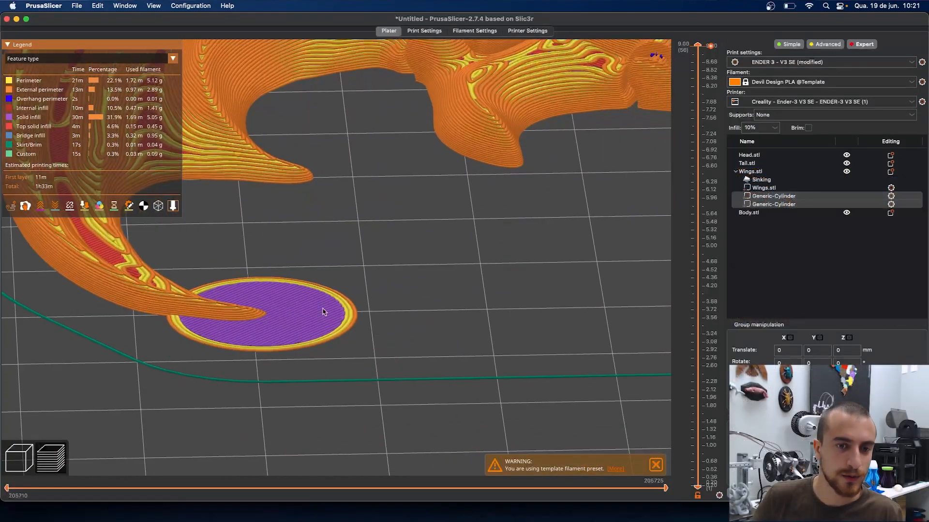
left_click_drag(279, 305, 293, 348)
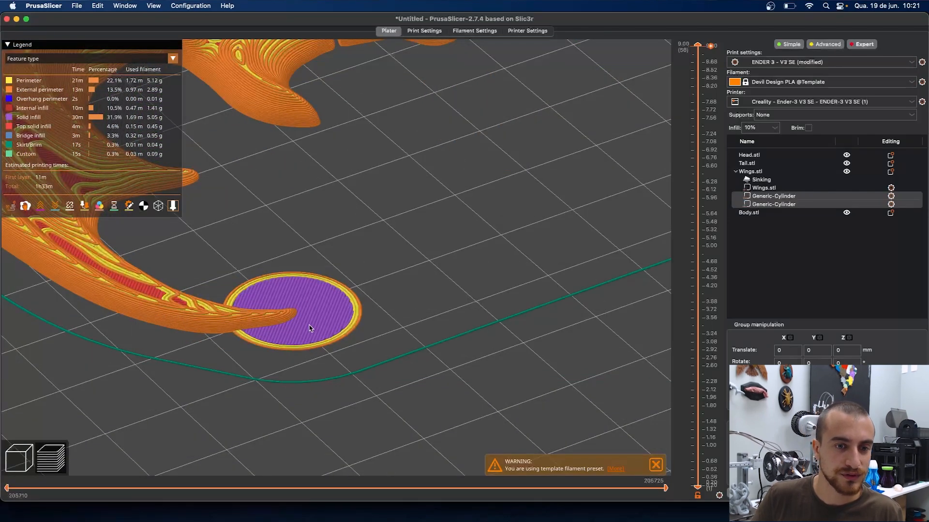
scroll(286, 335, "down", 3)
scroll(286, 336, "up", 7)
right_click_drag(286, 335, 376, 261)
left_click_drag(346, 379, 312, 395)
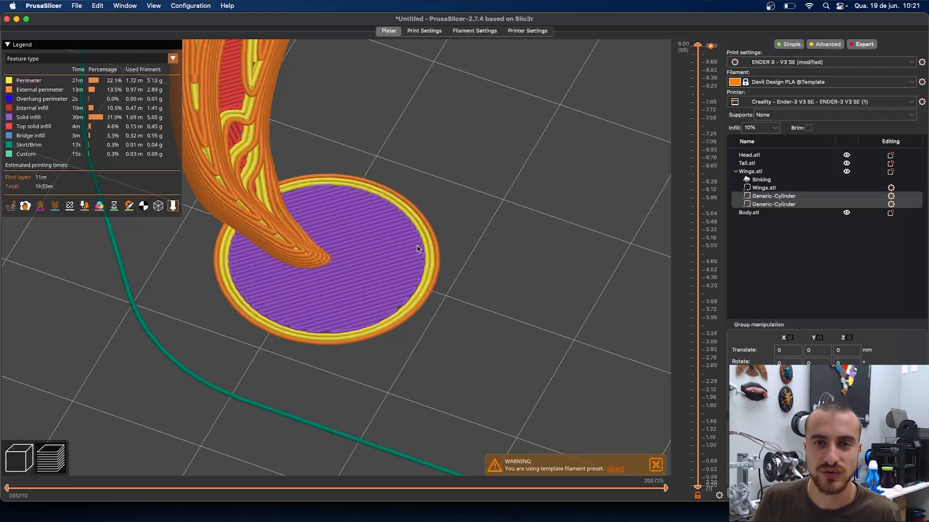
scroll(418, 249, "up", 3)
scroll(491, 266, "down", 10)
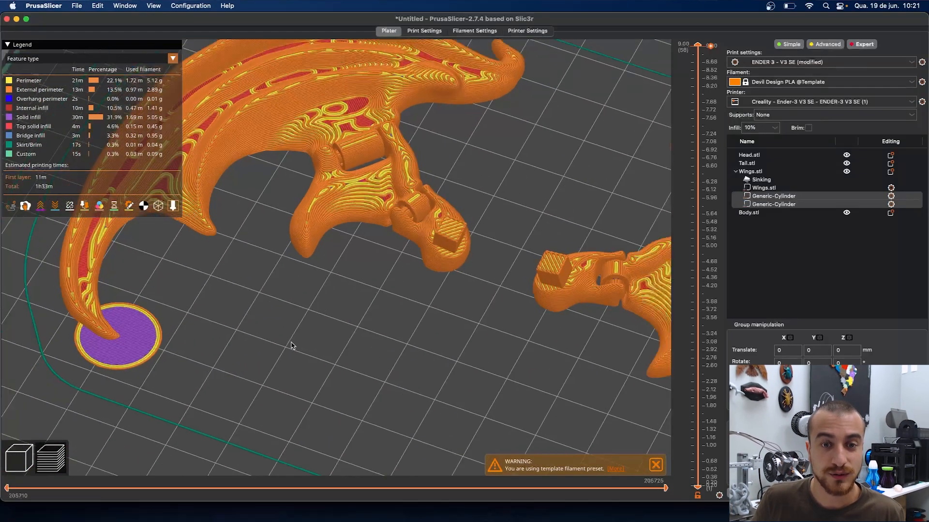
Return to the 3D editor view and bring the tail onto the print bed in place of the wings.
left_click(19, 458)
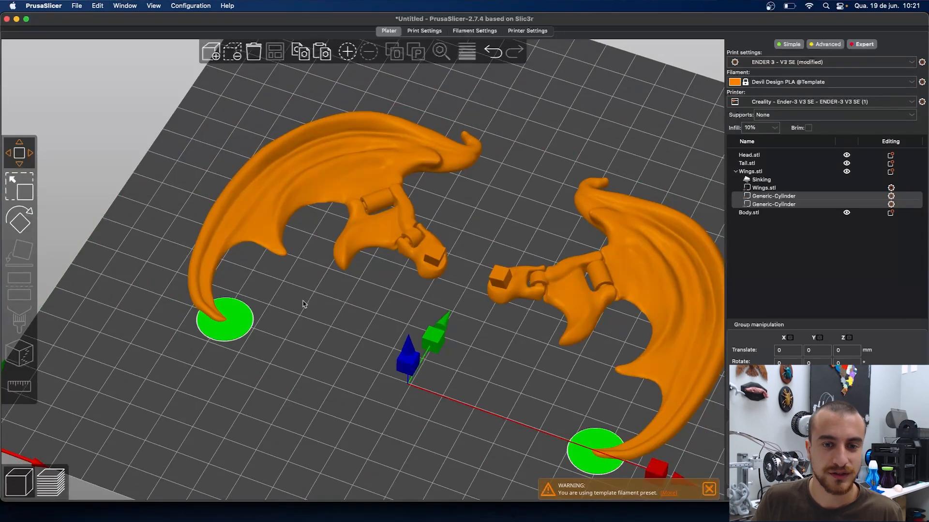
scroll(360, 357, "down", 5)
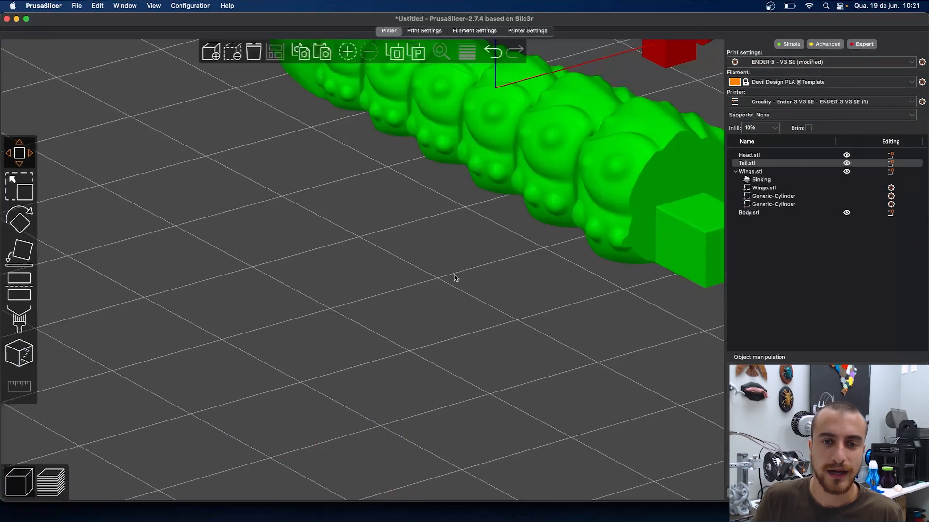
scroll(269, 386, "down", 5)
scroll(362, 373, "up", 6)
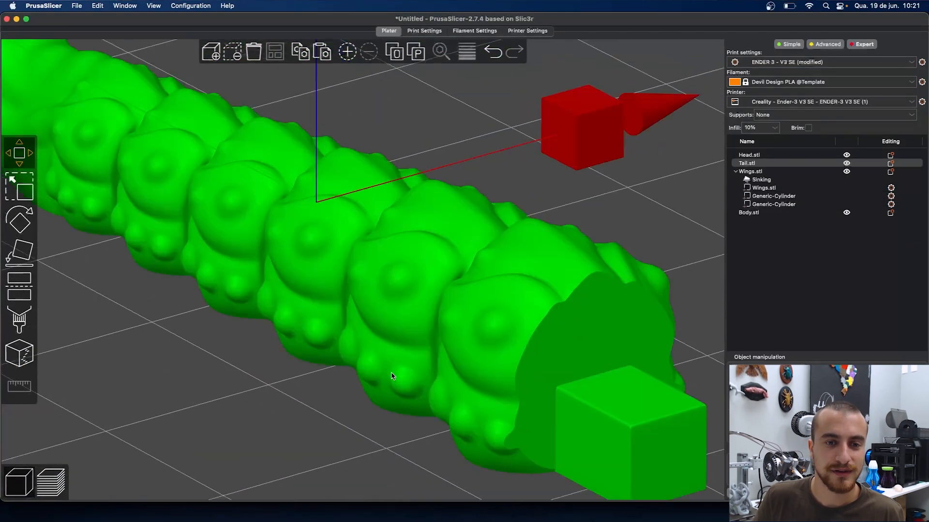
scroll(498, 293, "down", 6)
left_click_drag(530, 292, 498, 295)
scroll(539, 326, "down", 3)
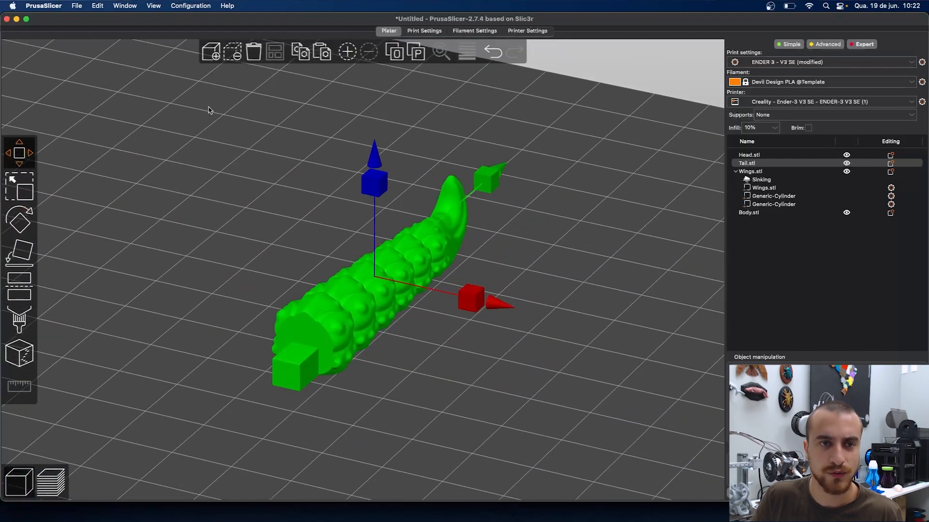
Review the print settings for layers and perimeters, infill, and skirt and brim.
left_click(424, 31)
left_click(42, 62)
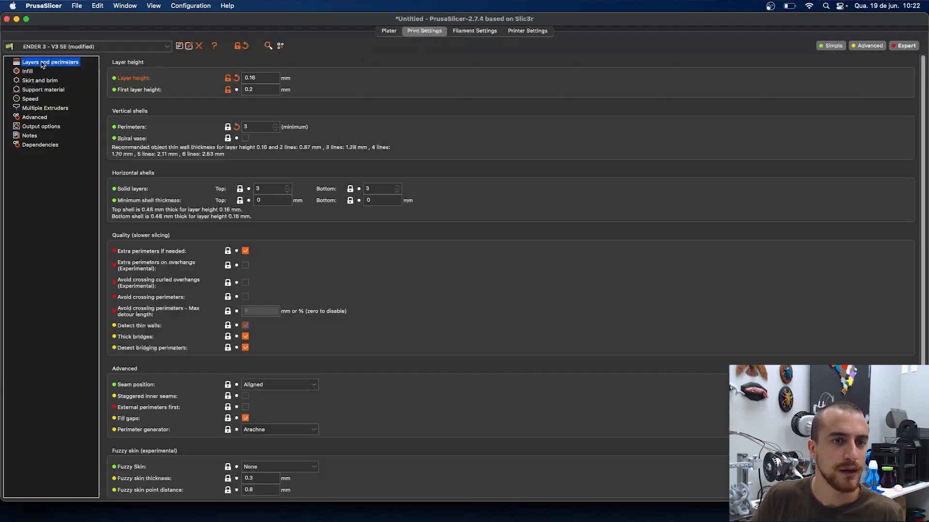
left_click(29, 80)
left_click(28, 72)
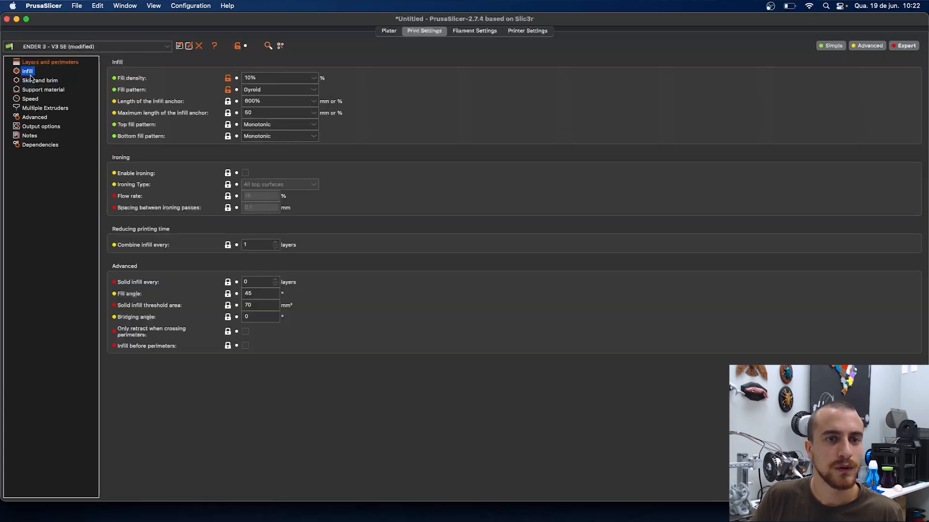
left_click(41, 81)
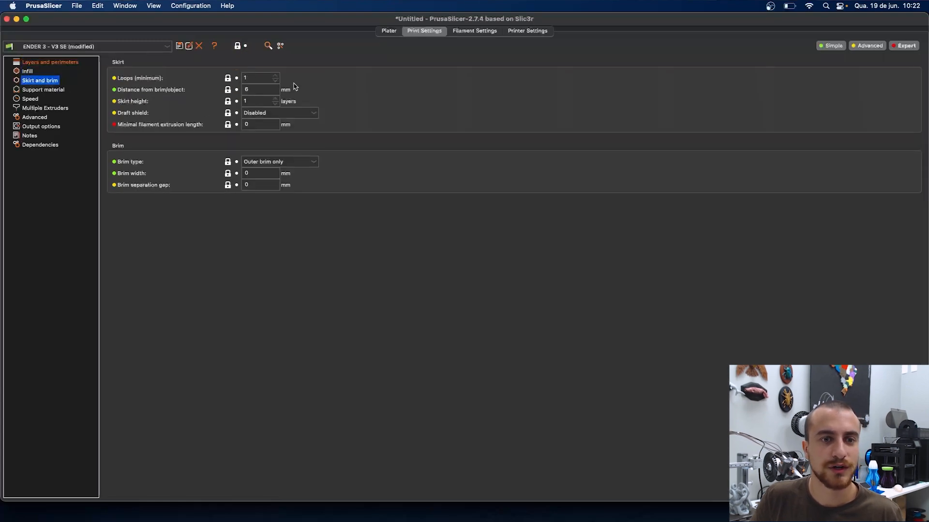
left_click(389, 31)
left_click(424, 31)
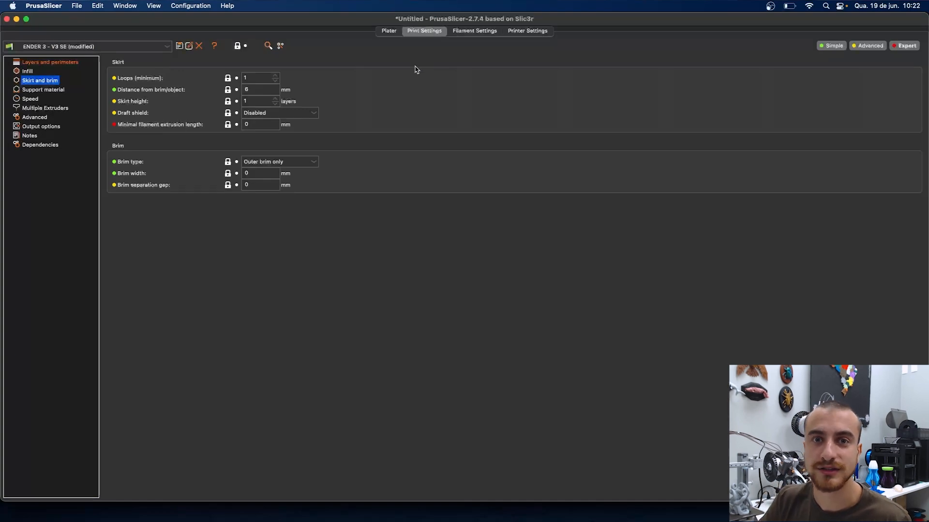
left_click(390, 32)
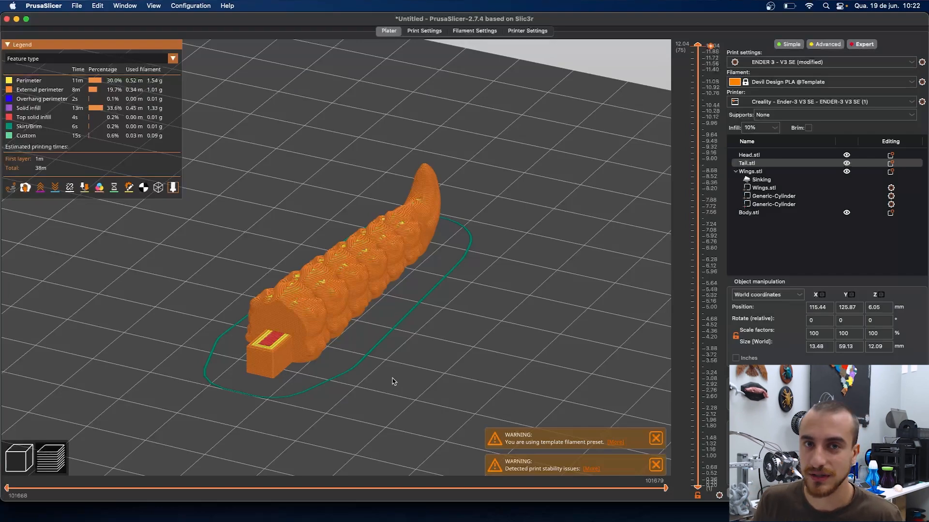
Return from the tail's slice preview to the 3D editor, then move the tail off the print bed and the body onto it.
scroll(378, 346, "down", 8)
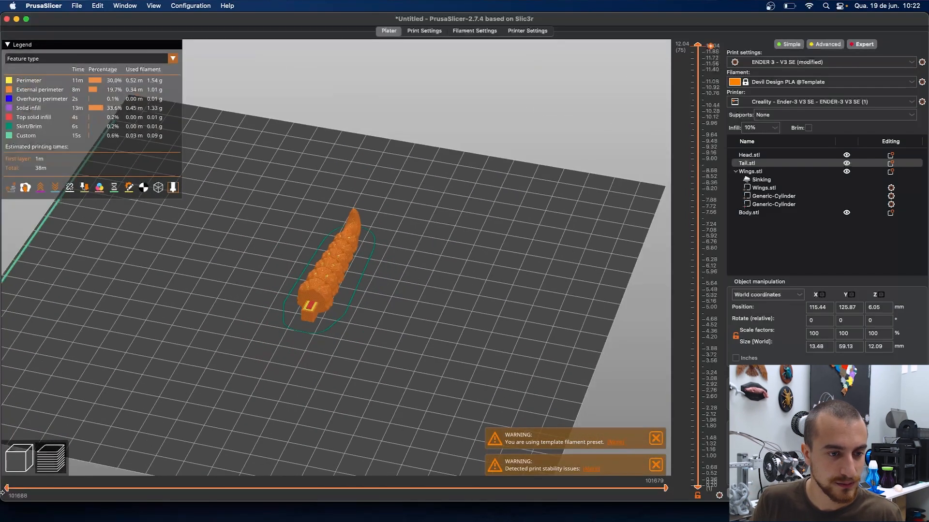
left_click(26, 465)
scroll(299, 342, "down", 5)
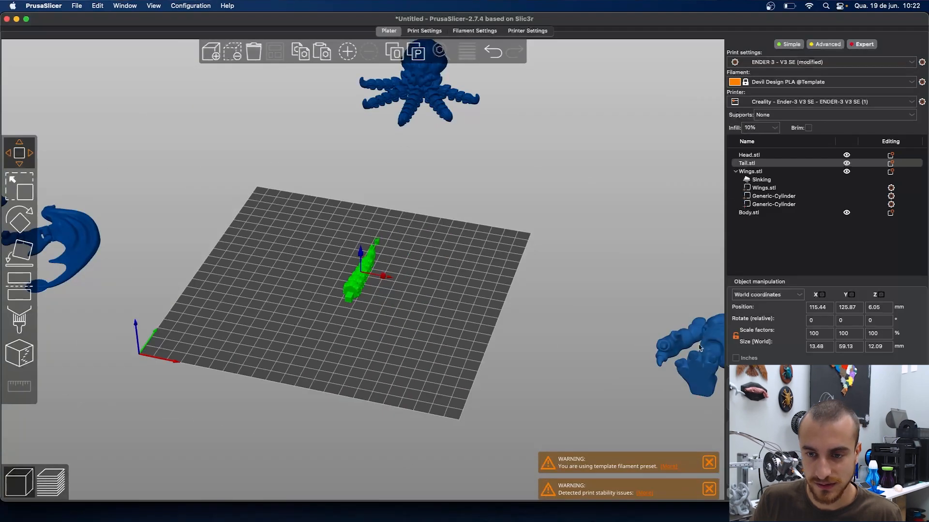
left_click_drag(504, 344, 609, 355)
left_click_drag(396, 290, 418, 354)
scroll(419, 355, "down", 3)
left_click_drag(364, 282, 158, 242)
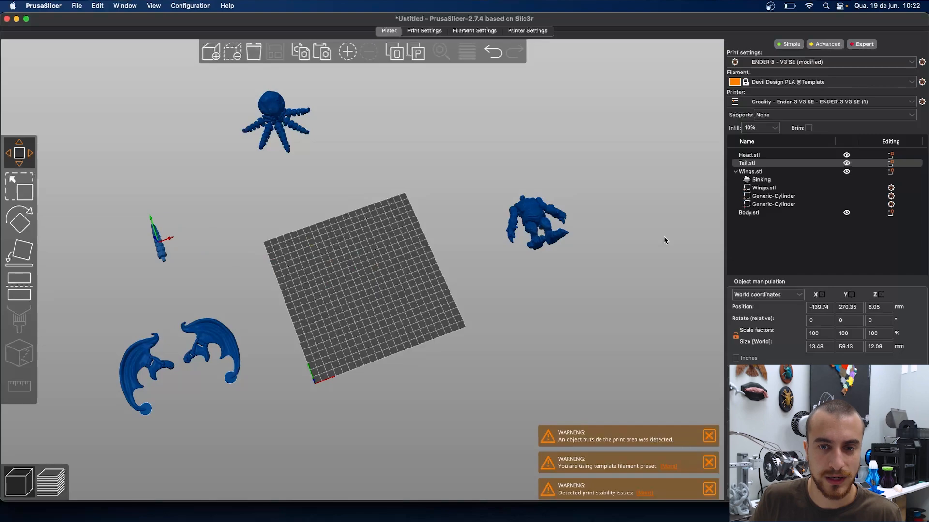
left_click_drag(536, 223, 366, 285)
scroll(401, 302, "down", 4)
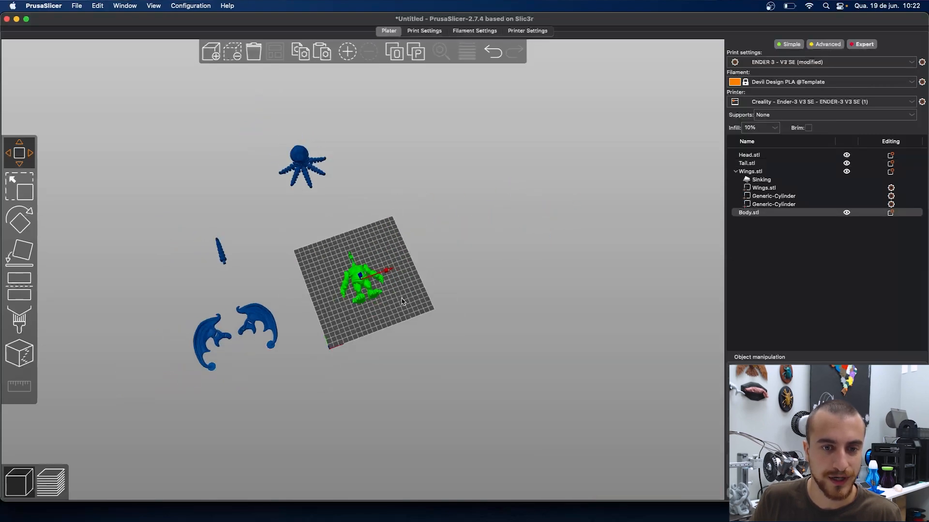
Slice the body on the print bed and show its preview.
scroll(402, 302, "up", 15)
mouse_move(527, 338)
left_mouse_down()
mouse_move(544, 301)
mouse_move(516, 335)
left_mouse_up()
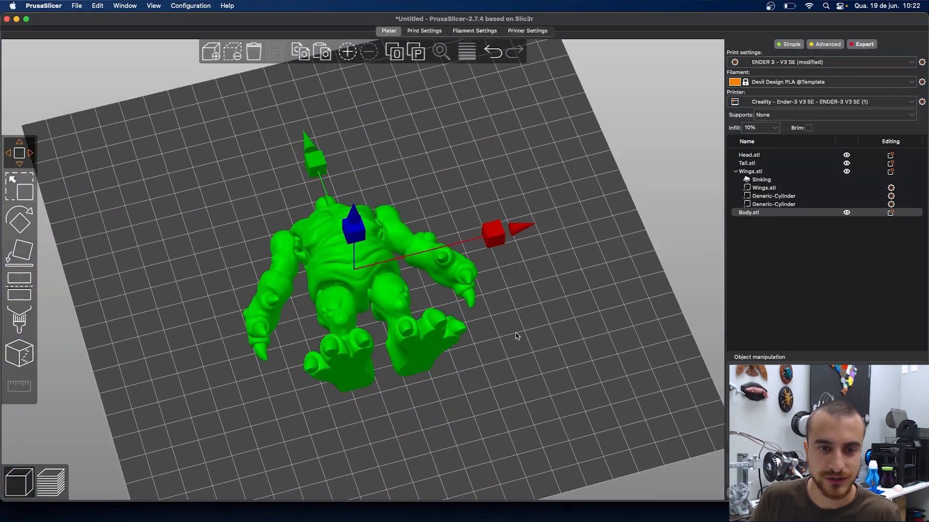
key("Tab")
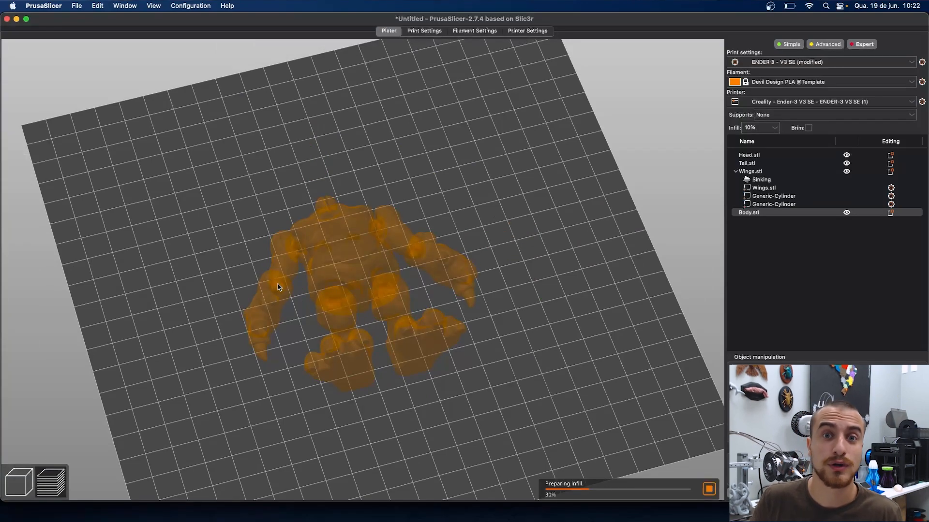
Examine the sliced body's infill in cross-section by lowering the visible layers to about mid-height, and return to the 3D editor view.
scroll(305, 301, "up", 8)
left_click_drag(304, 300, 287, 312)
left_click_drag(698, 48, 697, 400)
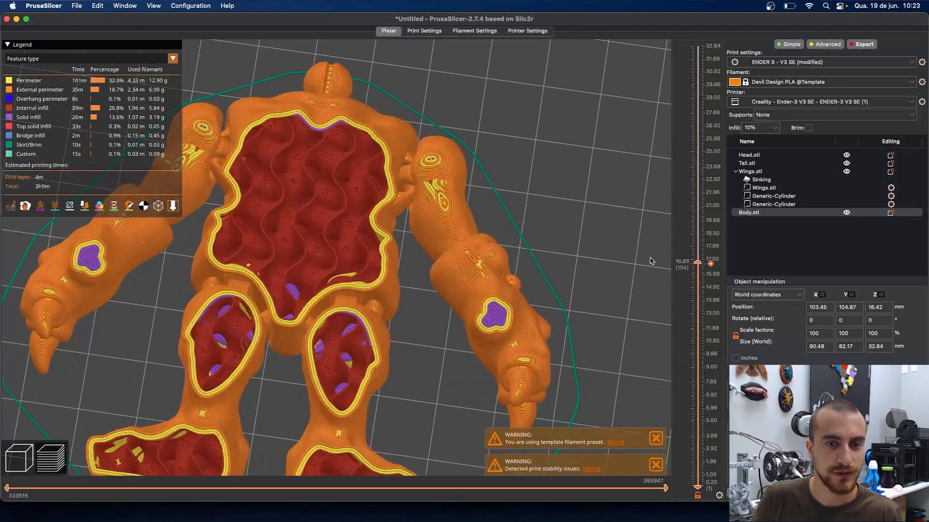
scroll(330, 274, "down", 4)
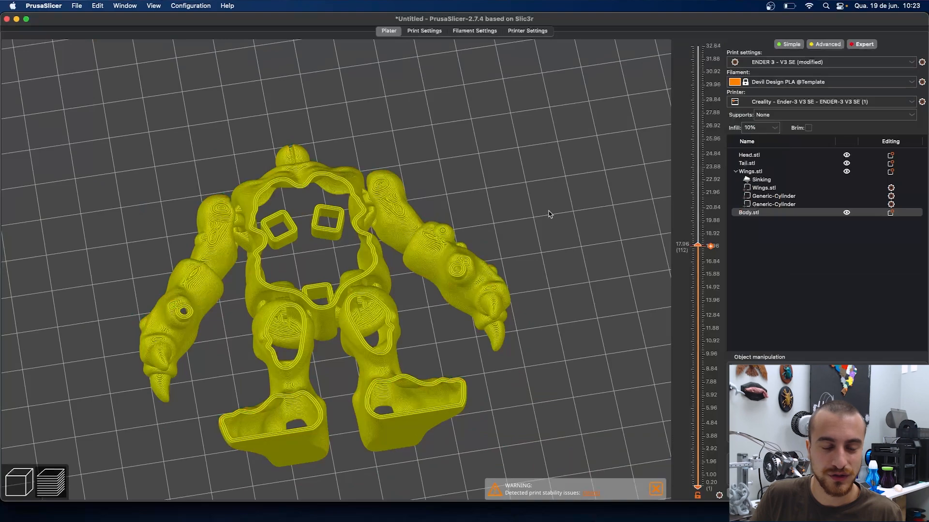
left_click_drag(551, 210, 542, 212)
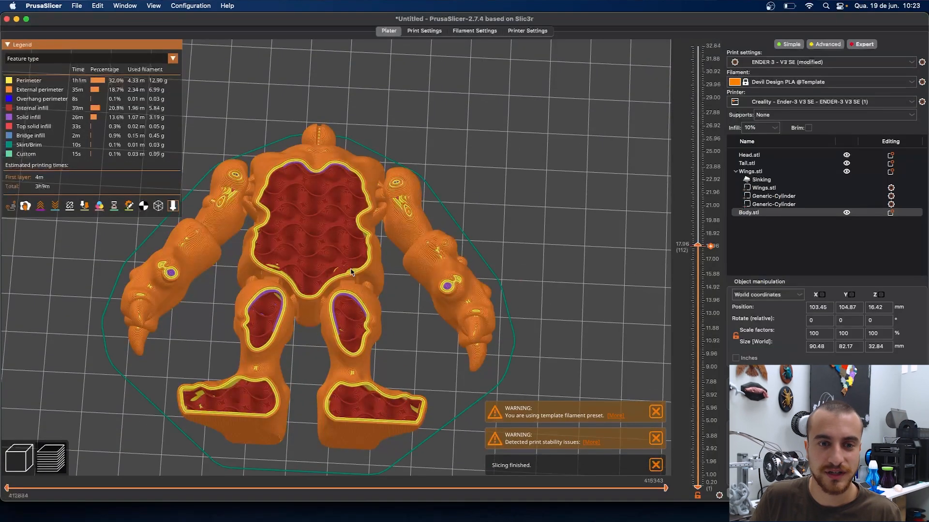
left_click(19, 472)
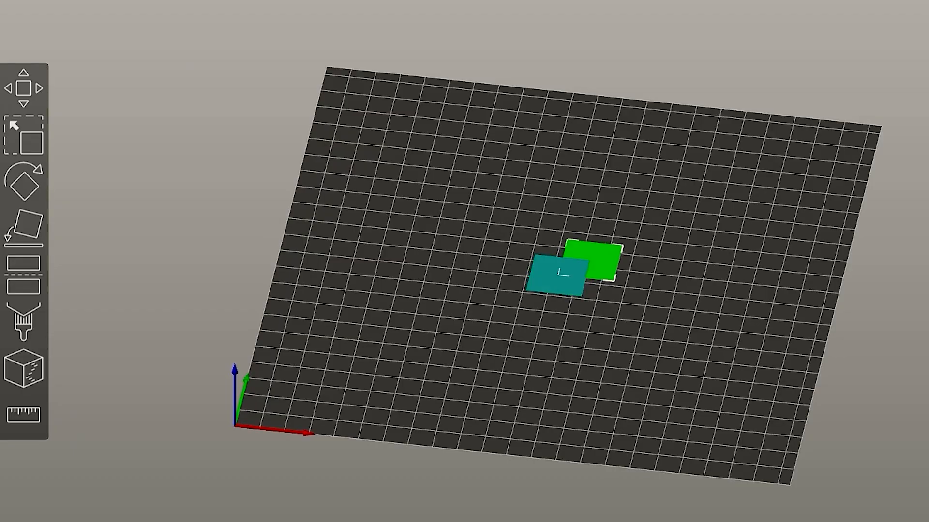
left_click_drag(591, 259, 372, 367)
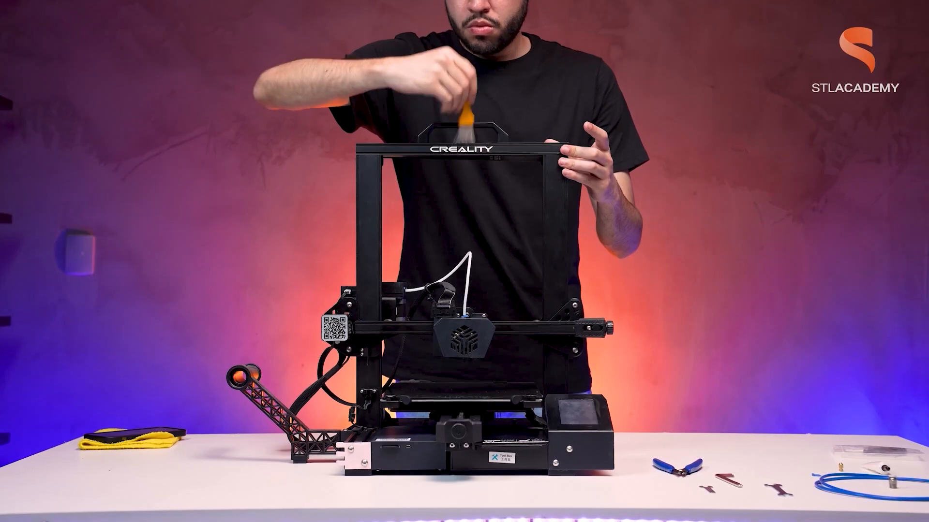